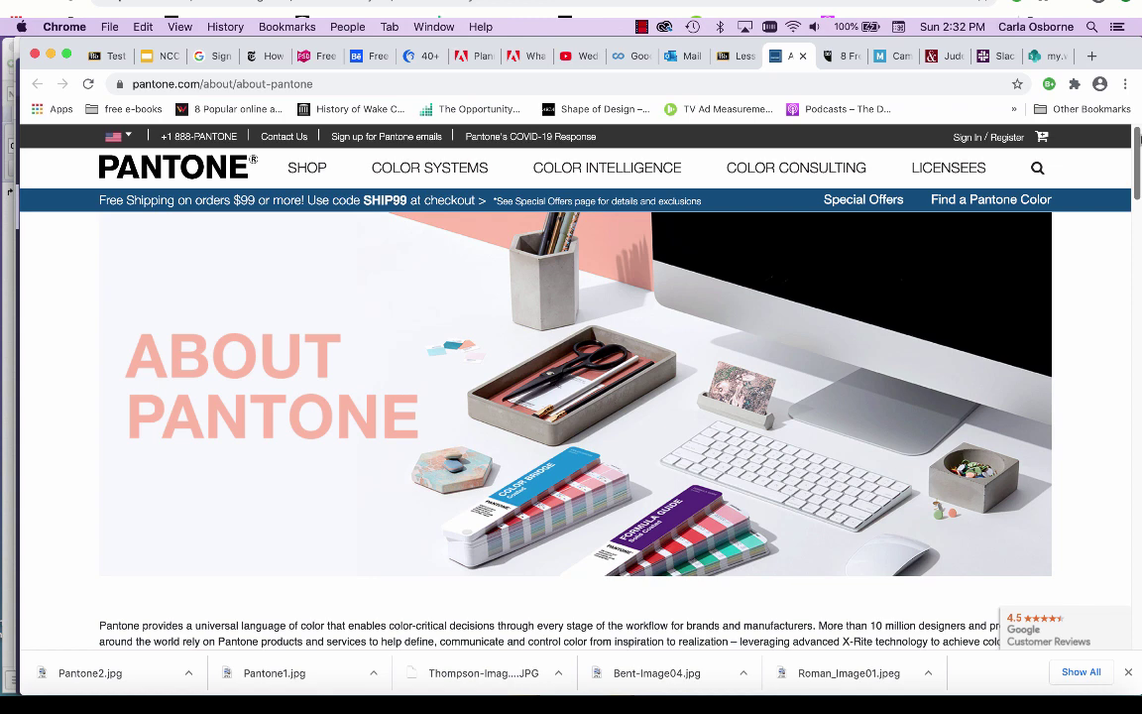
Step: Scroll the Pantone history timeline to the Color of the Year 2020 page for Classic Blue 19-4052
scroll(1135, 362, "down", 10)
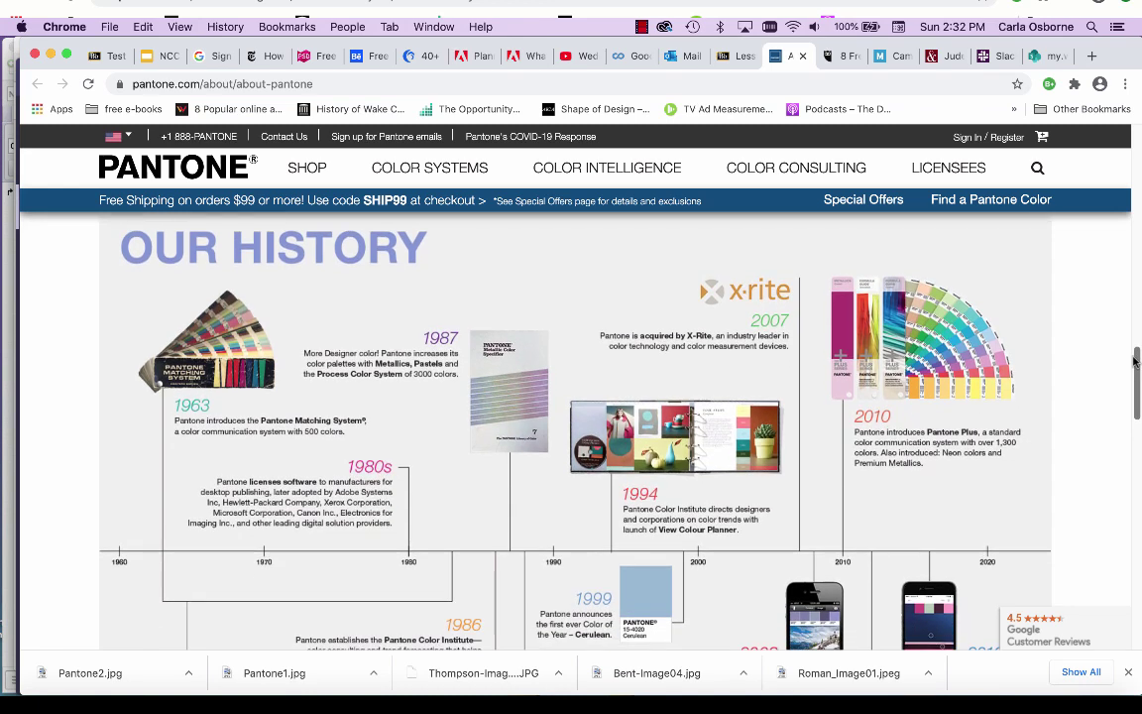
left_click_drag(1136, 362, 1137, 403)
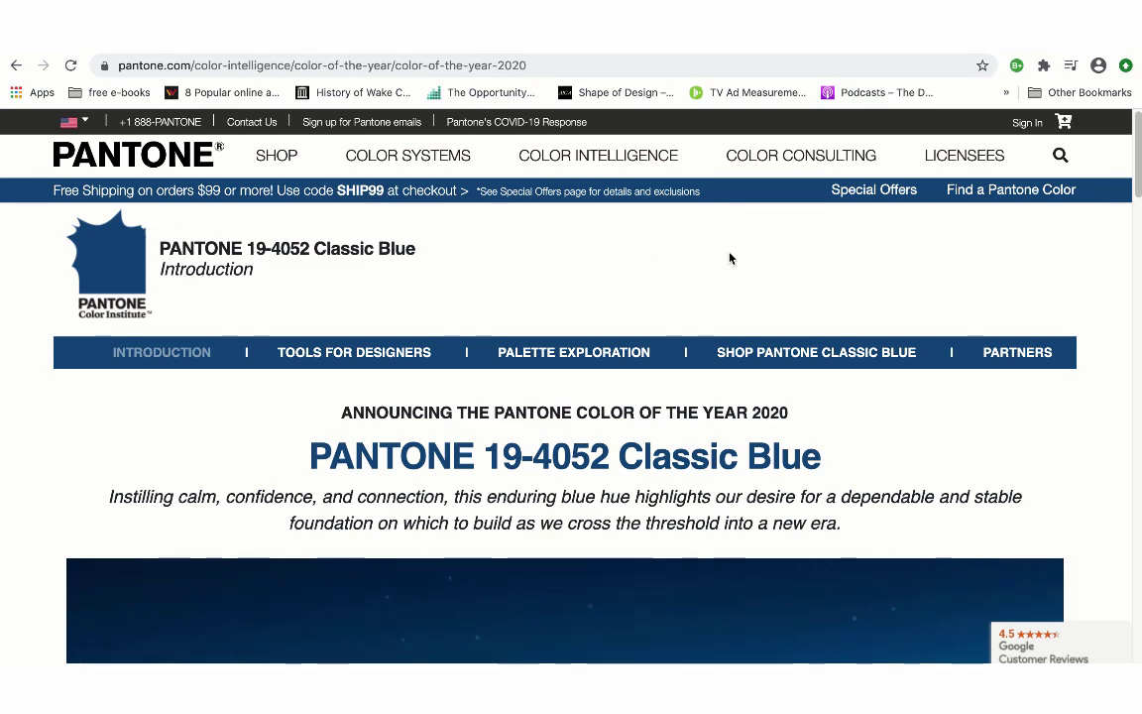
scroll(898, 468, "down", 5)
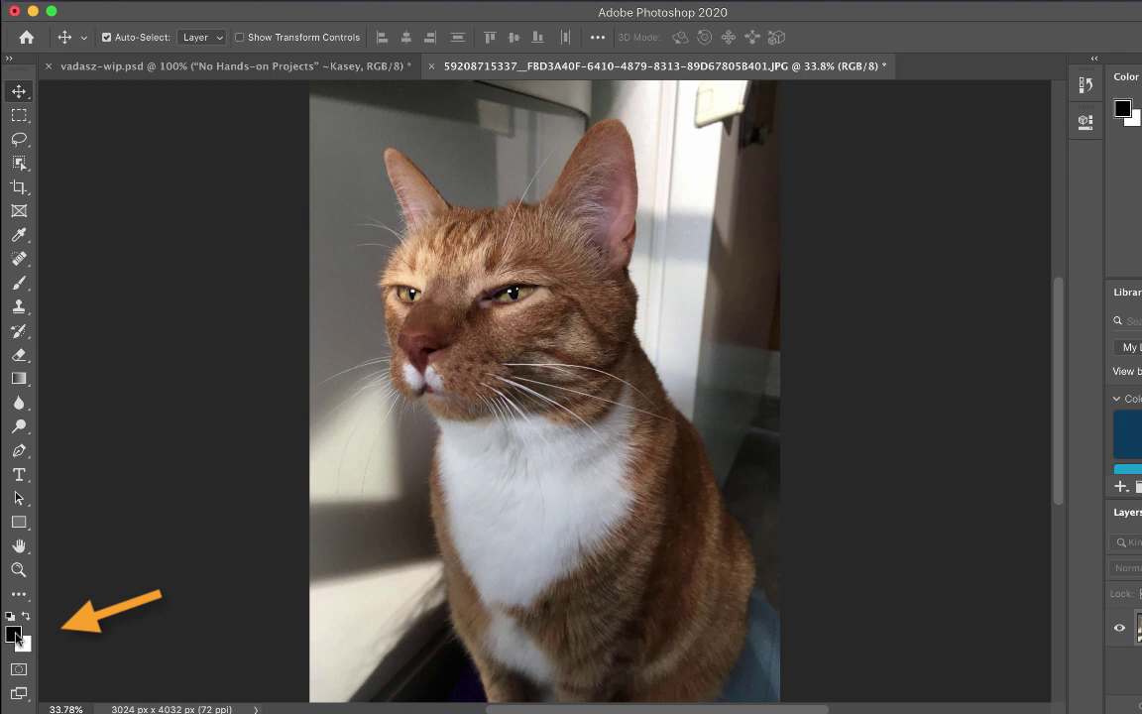
Step: Open the Foreground Color Picker from the toolbar's foreground swatch
left_click(17, 637)
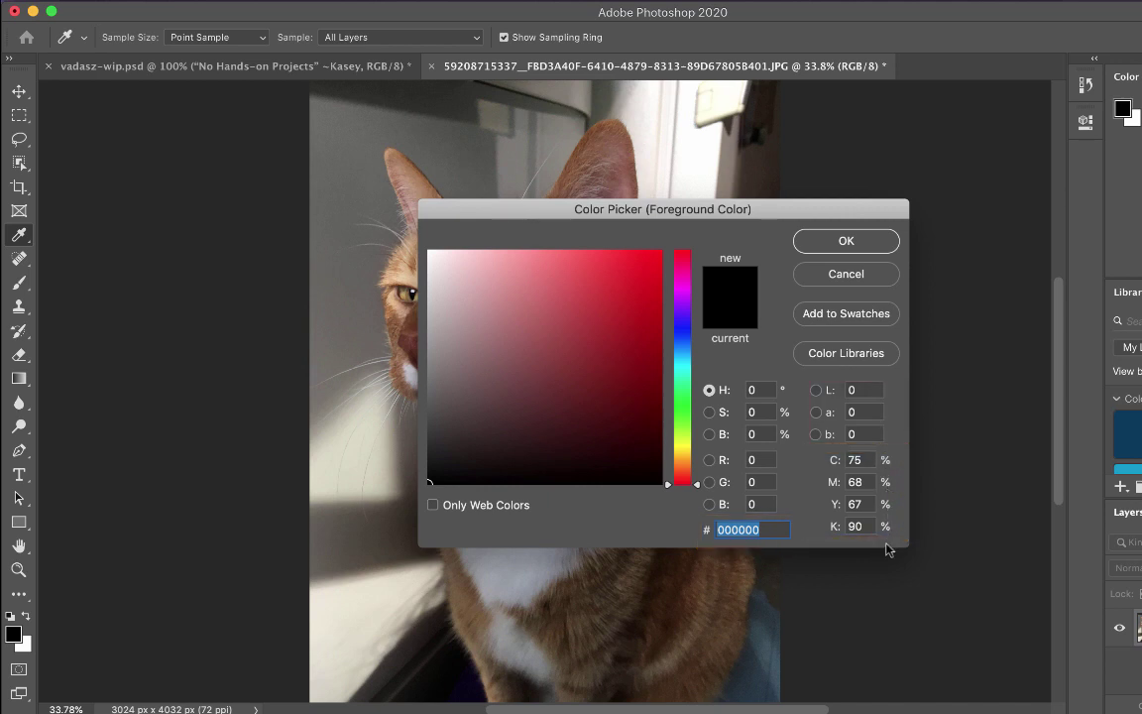
Step: In Color Libraries, switch to the PANTONE solid coated book and pick PANTONE 158 C
left_click(856, 359)
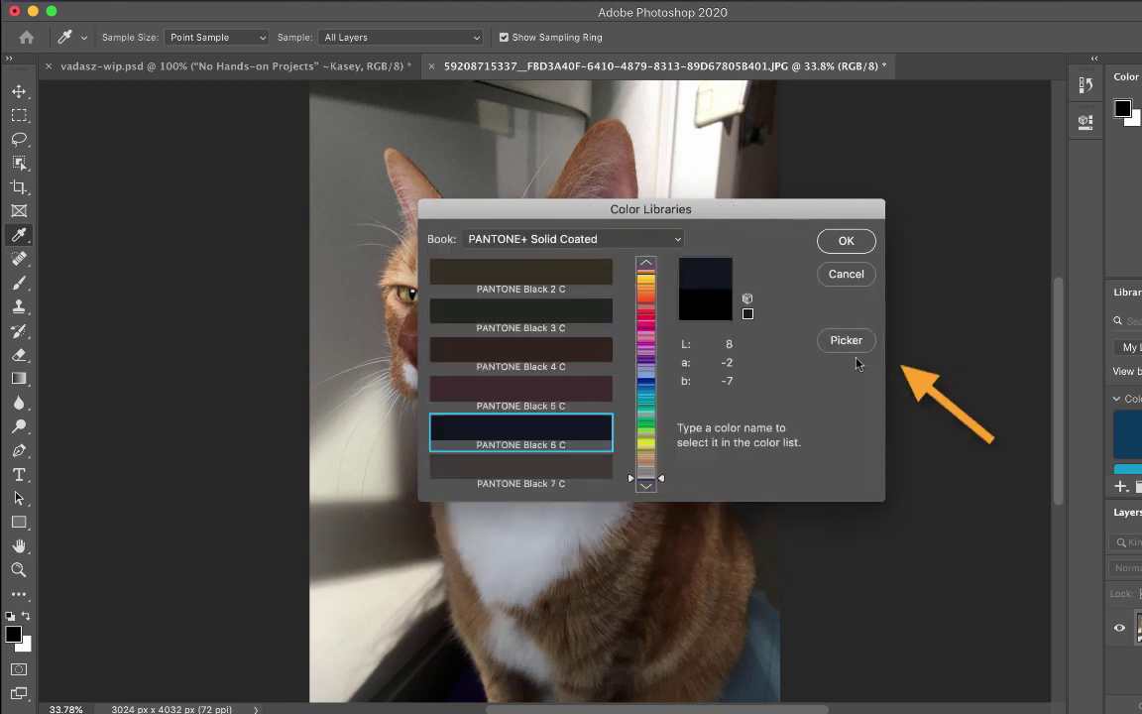
left_click(592, 239)
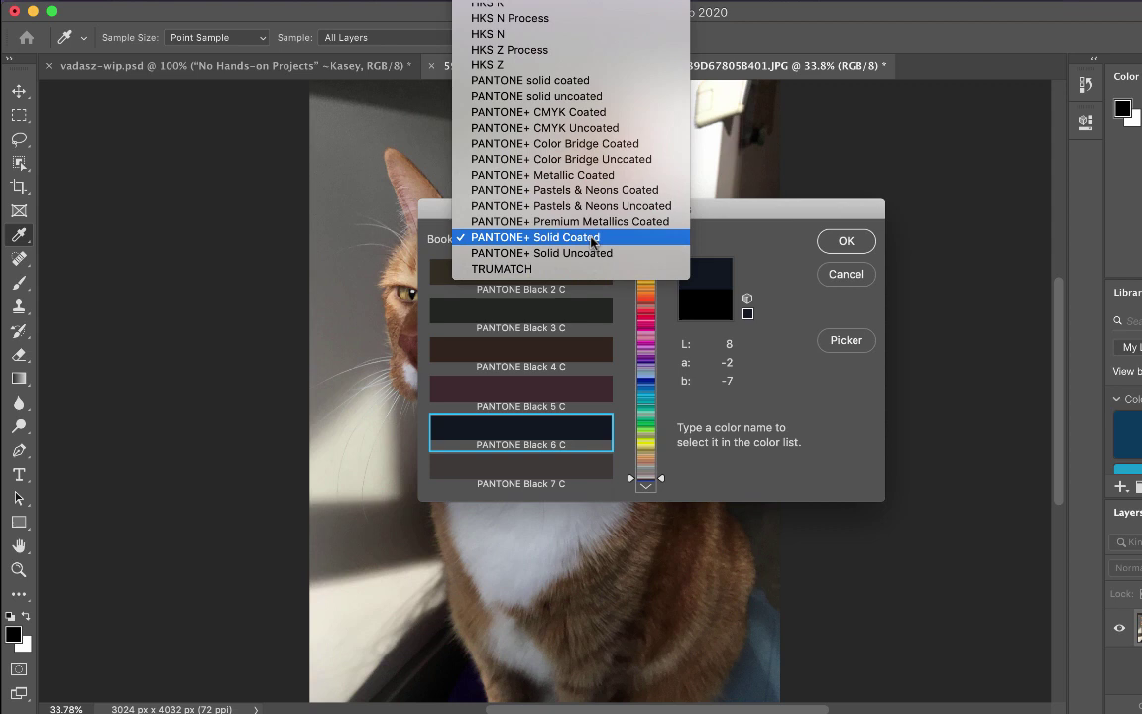
left_click(580, 80)
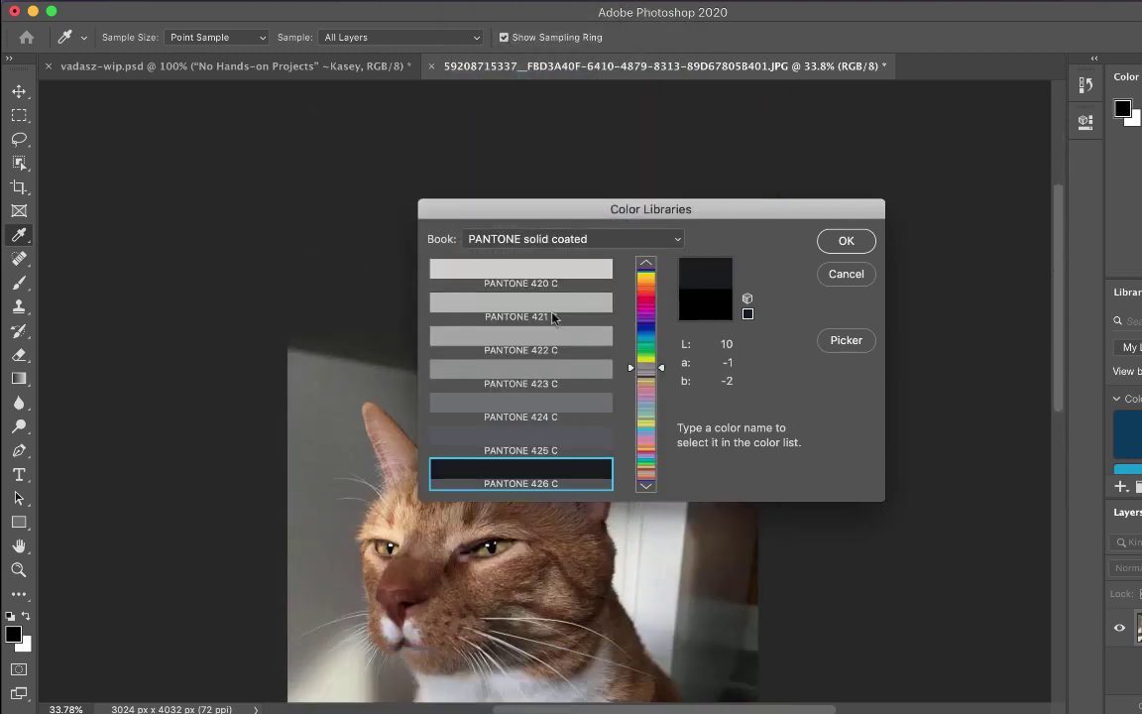
left_click(645, 288)
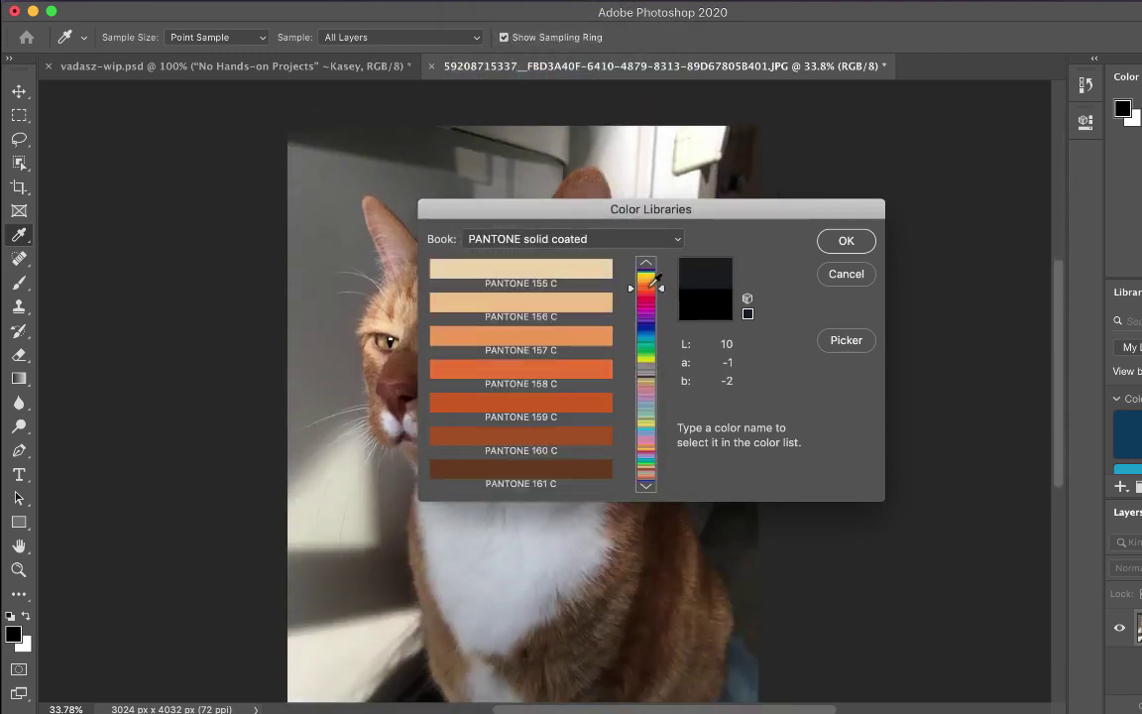
left_click(558, 373)
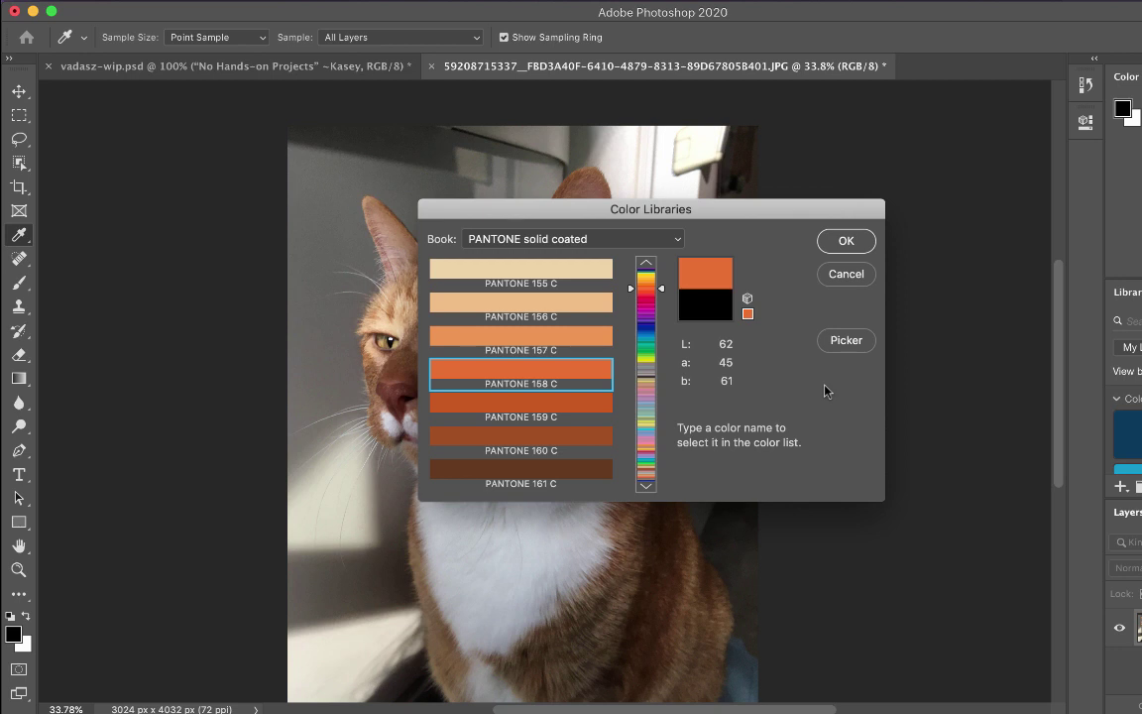
Step: Compare the solid uncoated and CMYK Coated books, ending on PANTONE+ Color Bridge Coated
left_click(607, 239)
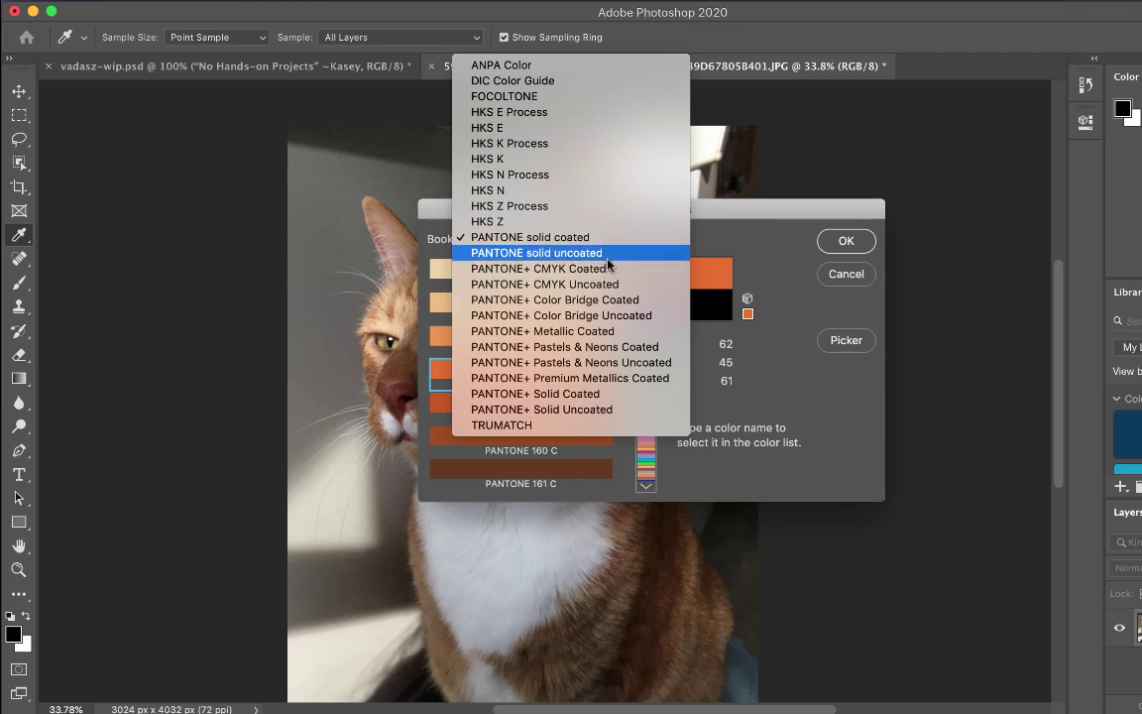
left_click(604, 253)
left_click(606, 243)
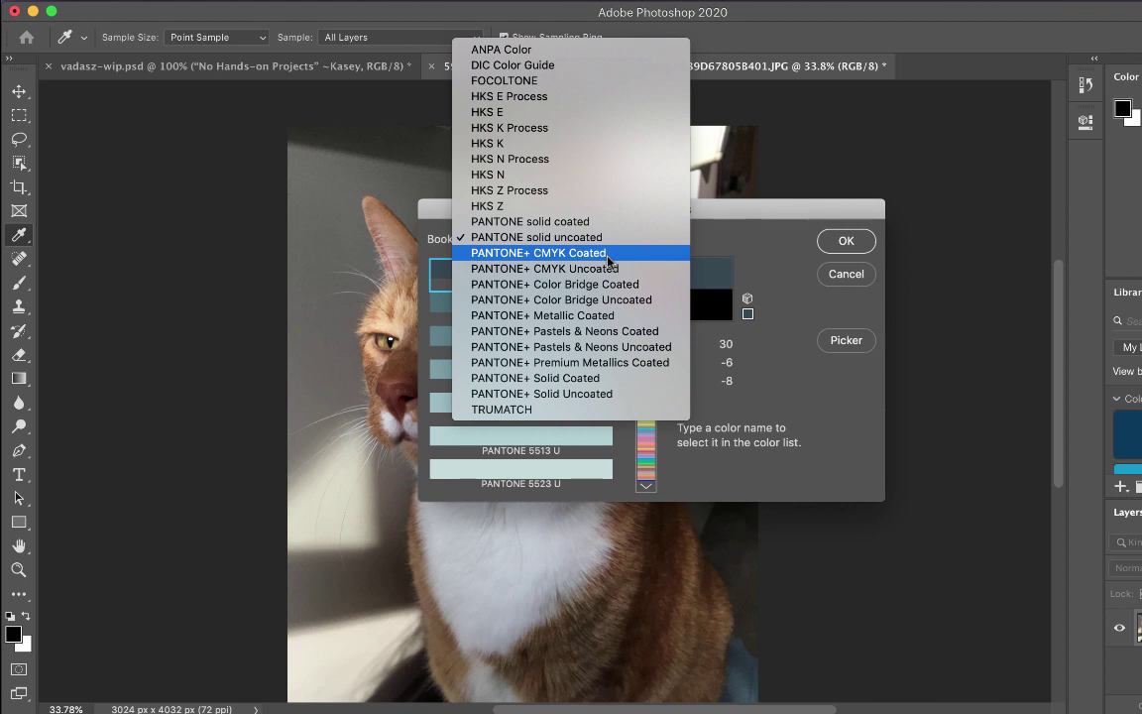
left_click(607, 253)
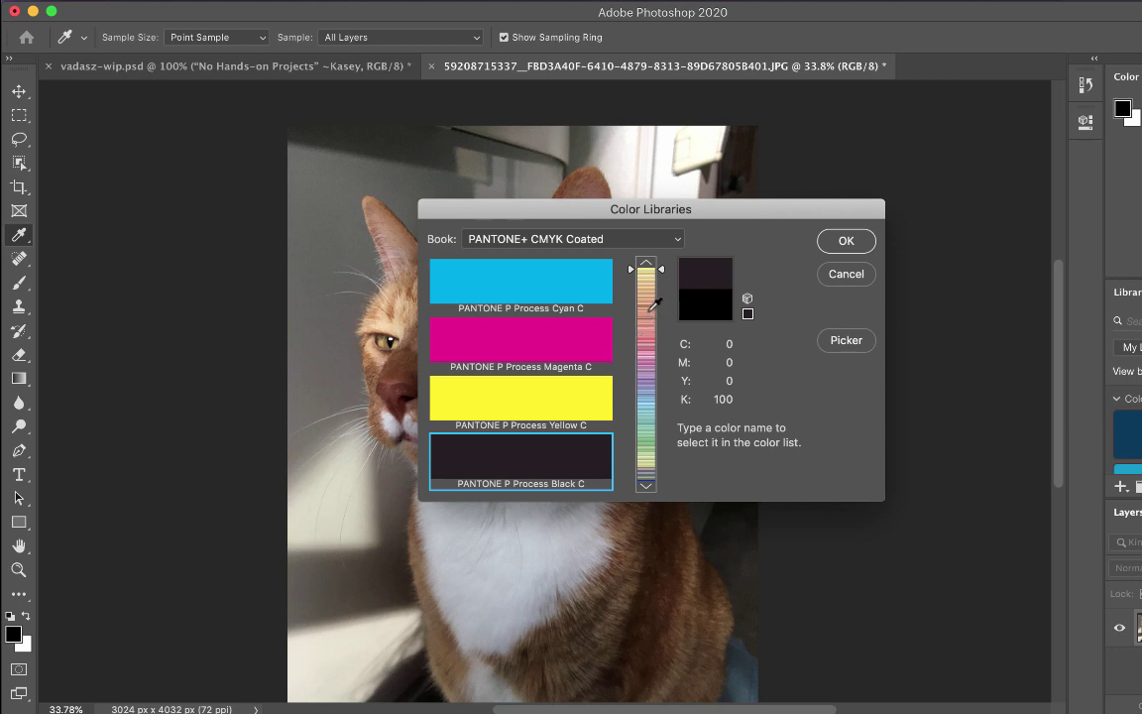
left_click(652, 311)
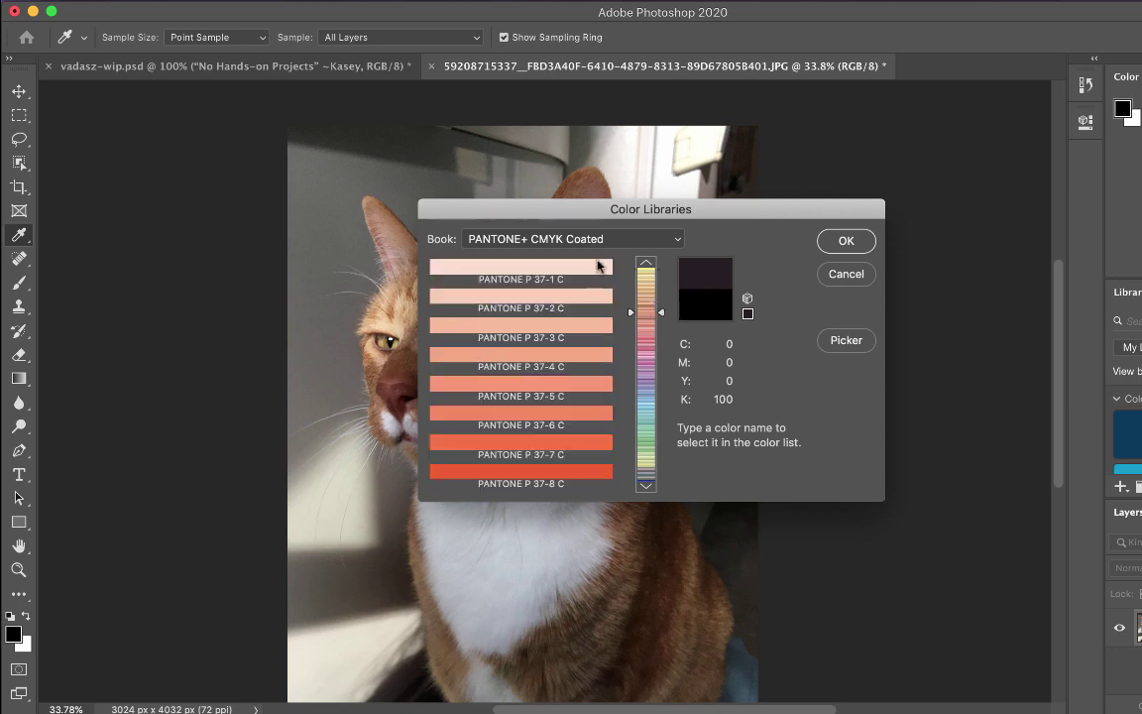
left_click(591, 240)
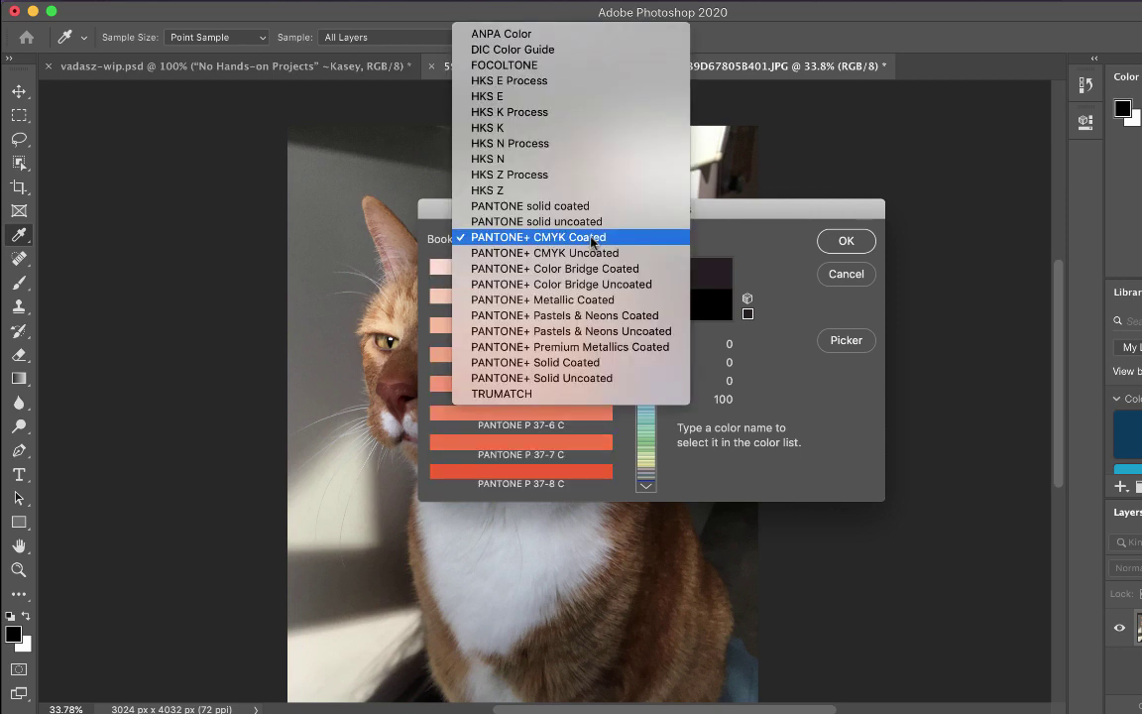
left_click(593, 269)
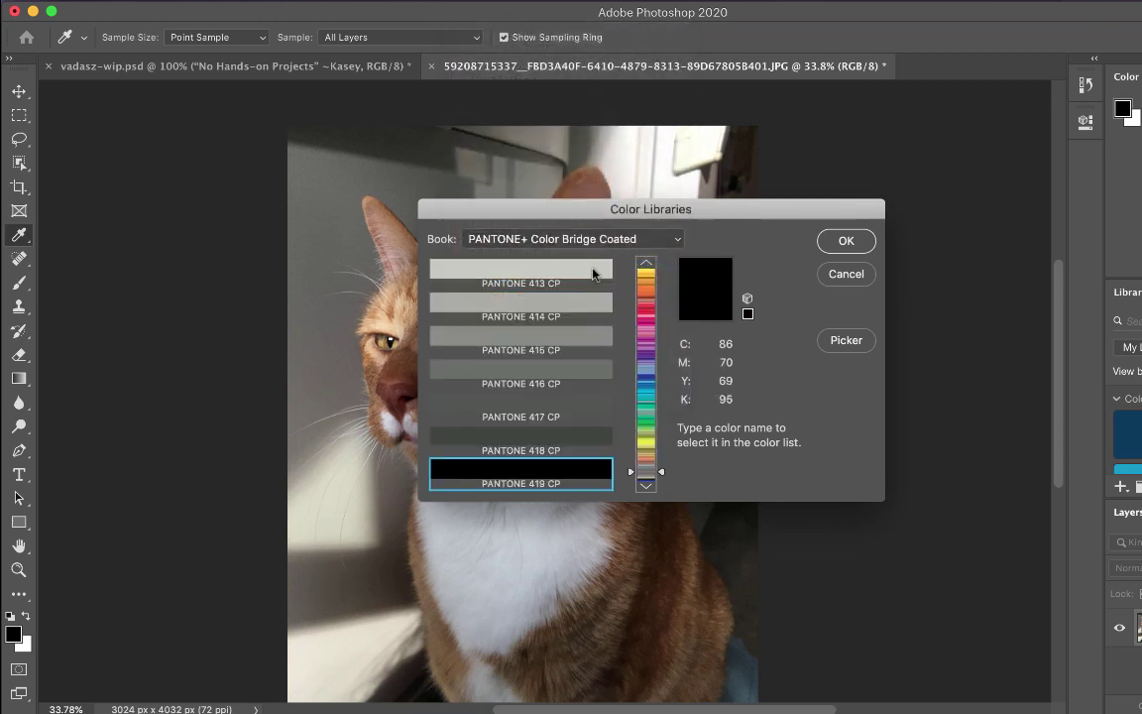
Step: Browse the orange swatches in the PANTONE+ Color Bridge Coated book
left_click(647, 291)
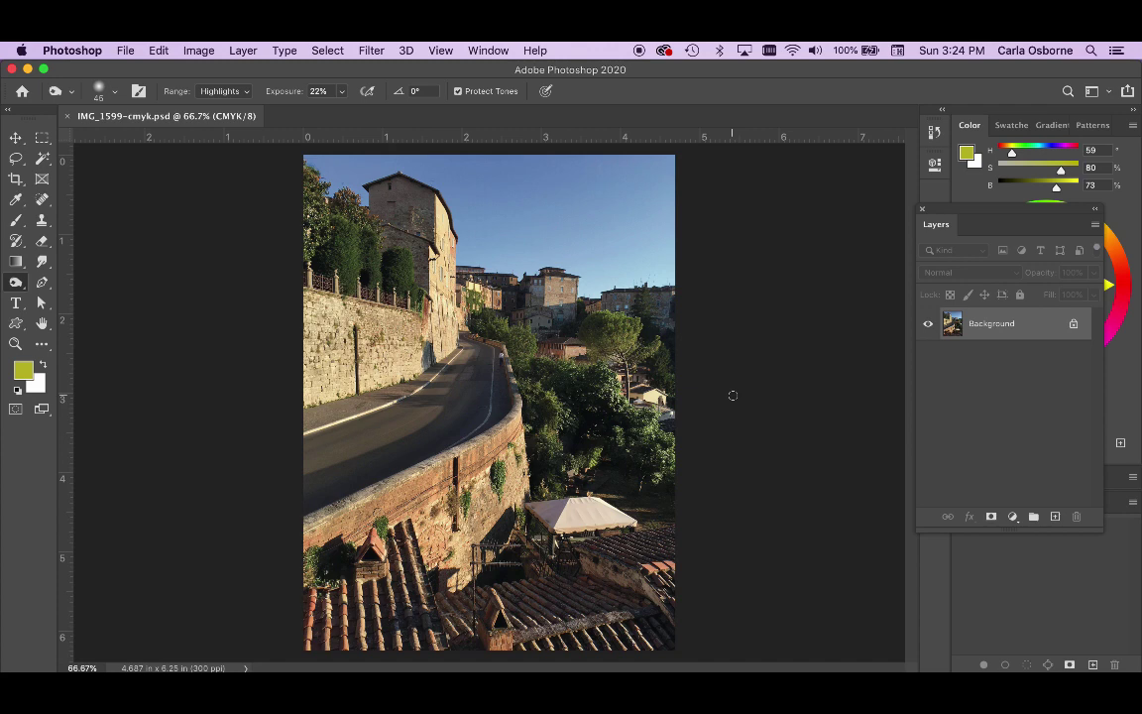
Step: Show the Channels panel and choose New Spot Channel from its panel menu
left_click(488, 49)
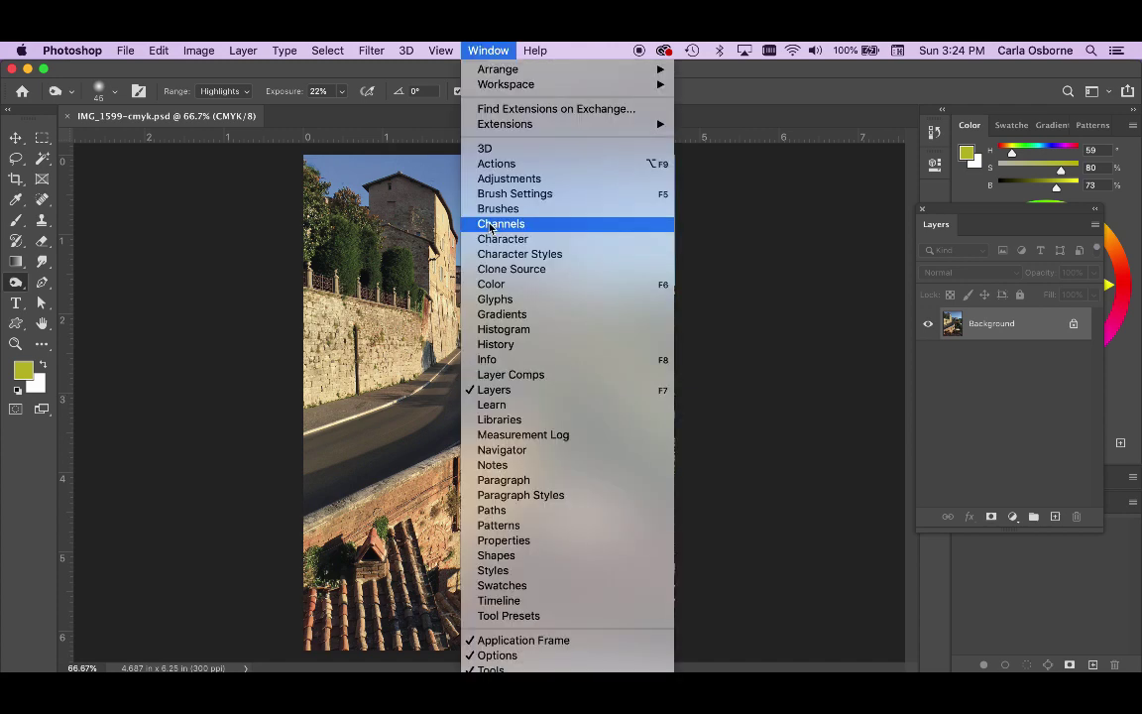
left_click(490, 224)
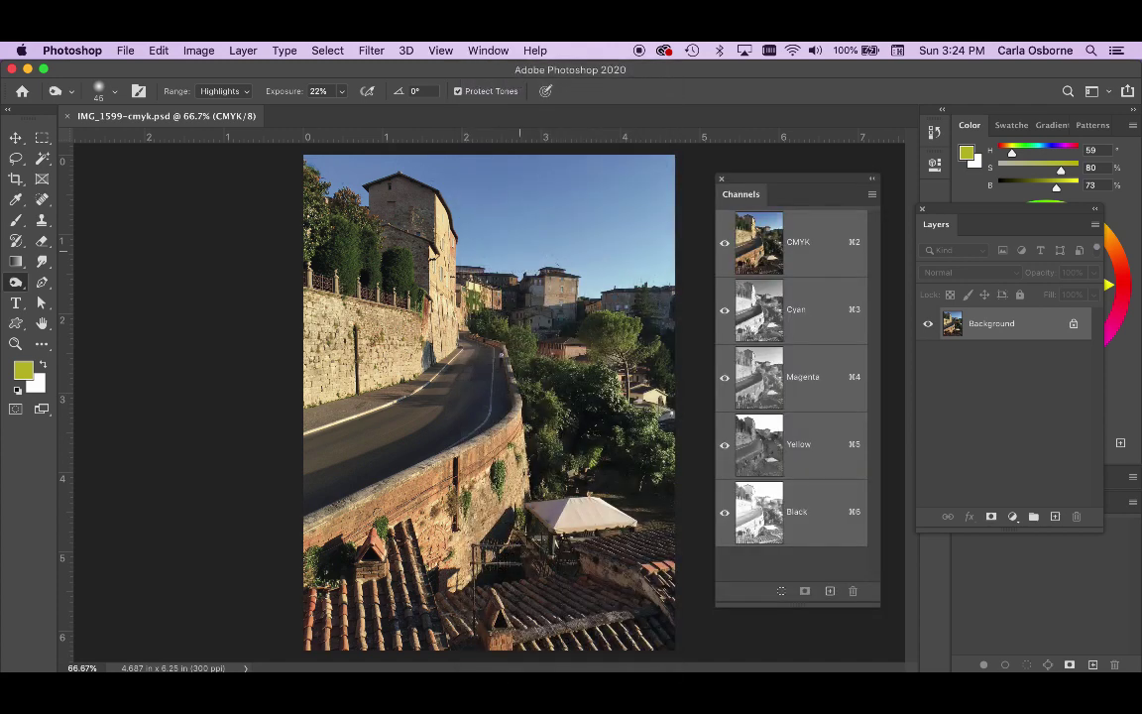
left_click(872, 195)
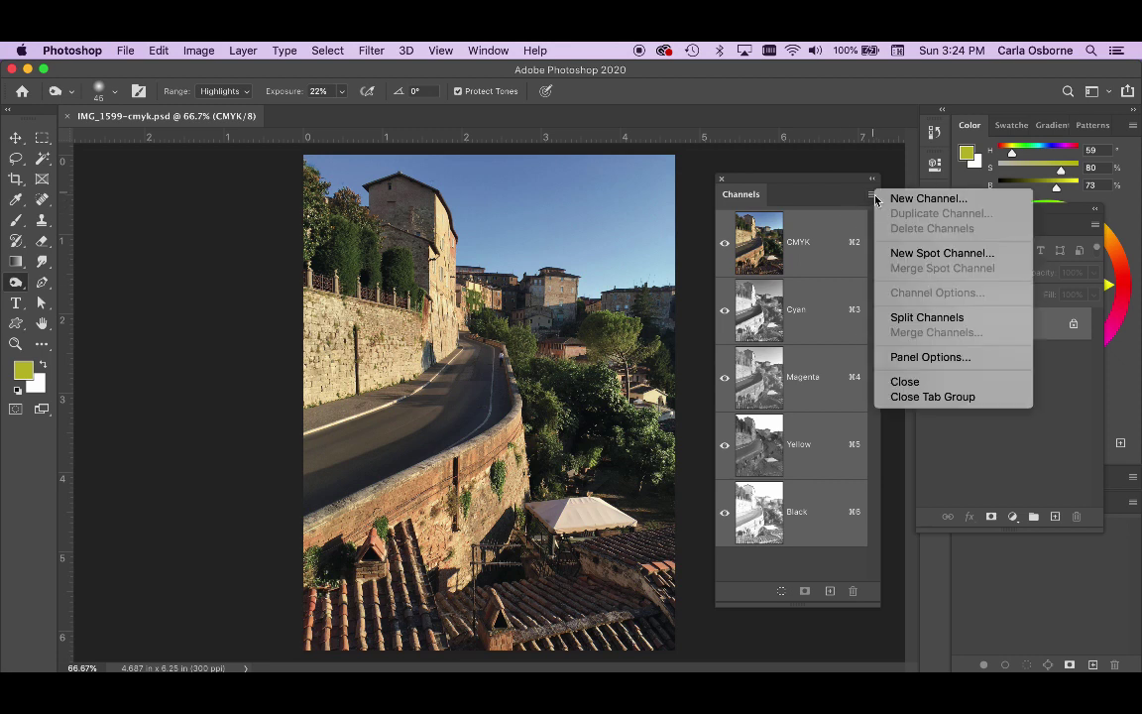
left_click(904, 256)
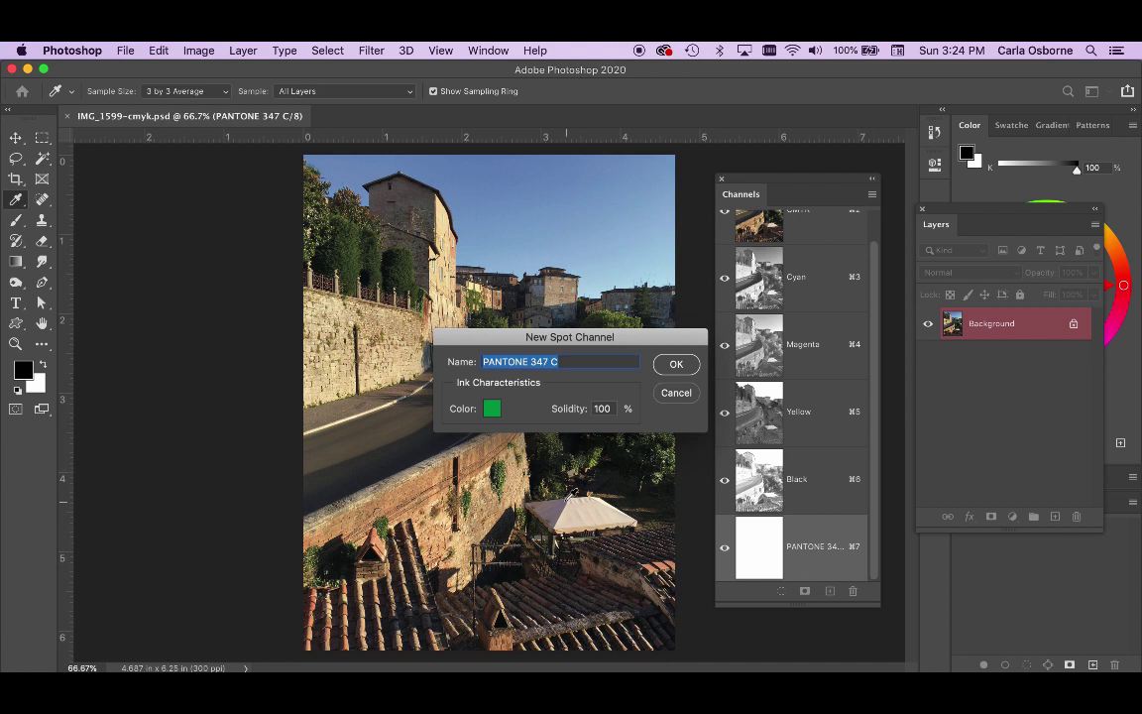
Step: Set the spot channel ink to PANTONE 350 C and confirm the new channel
left_click(491, 408)
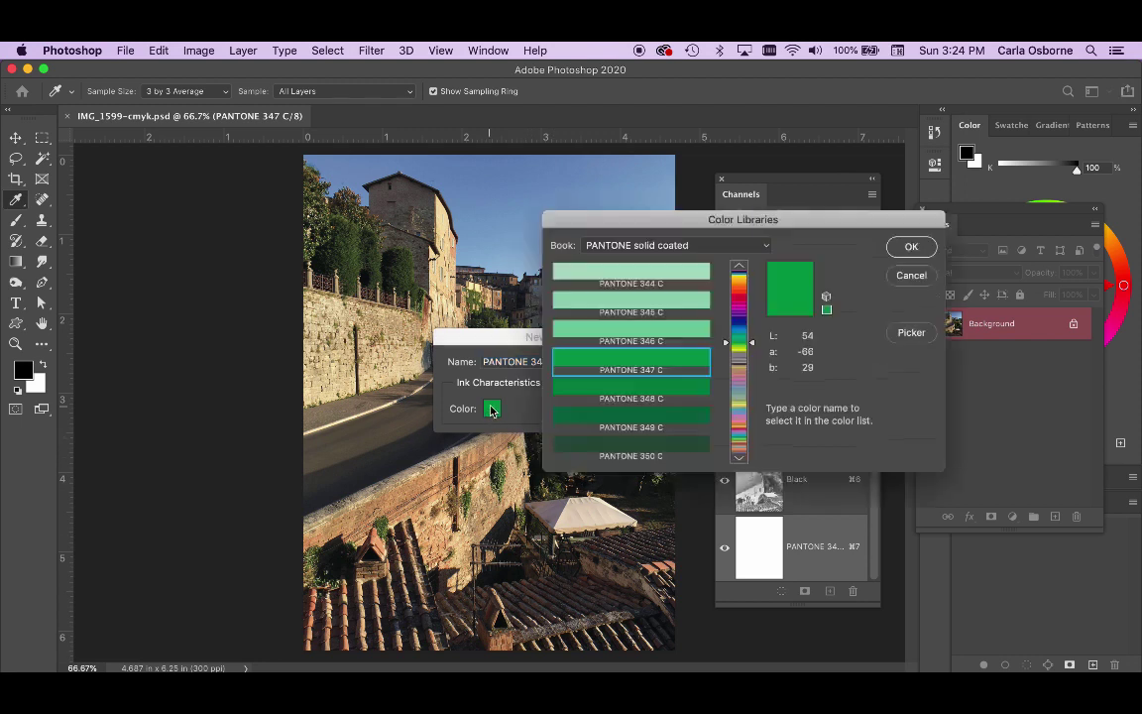
left_click(640, 448)
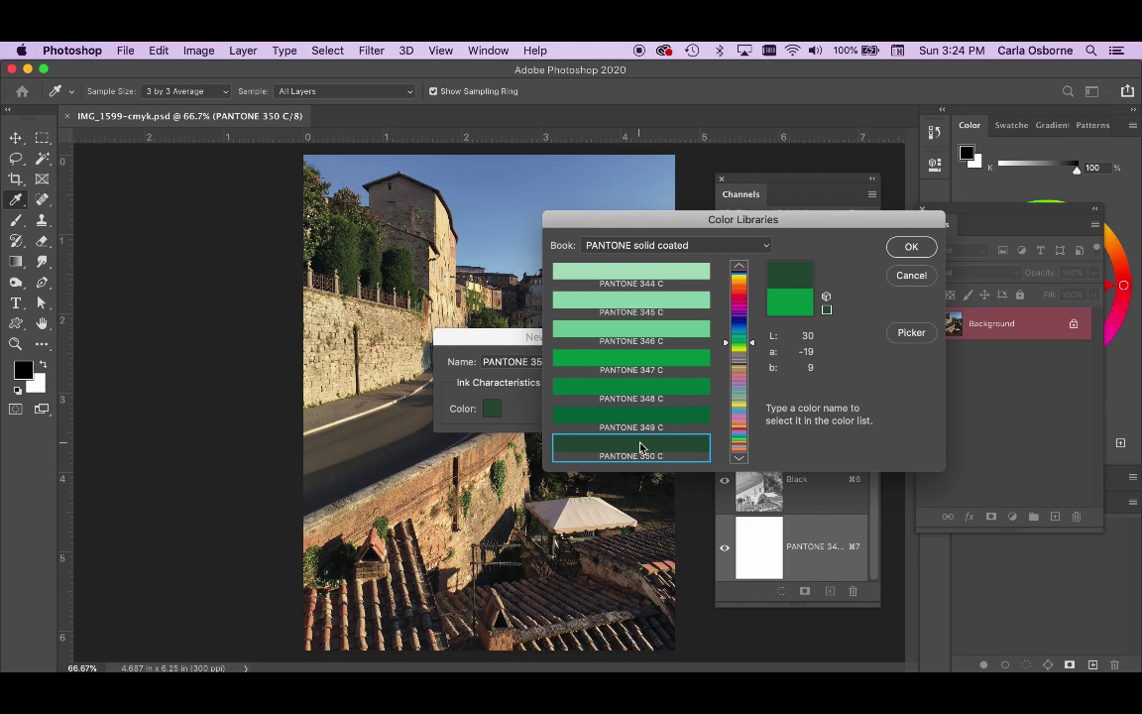
left_click(911, 247)
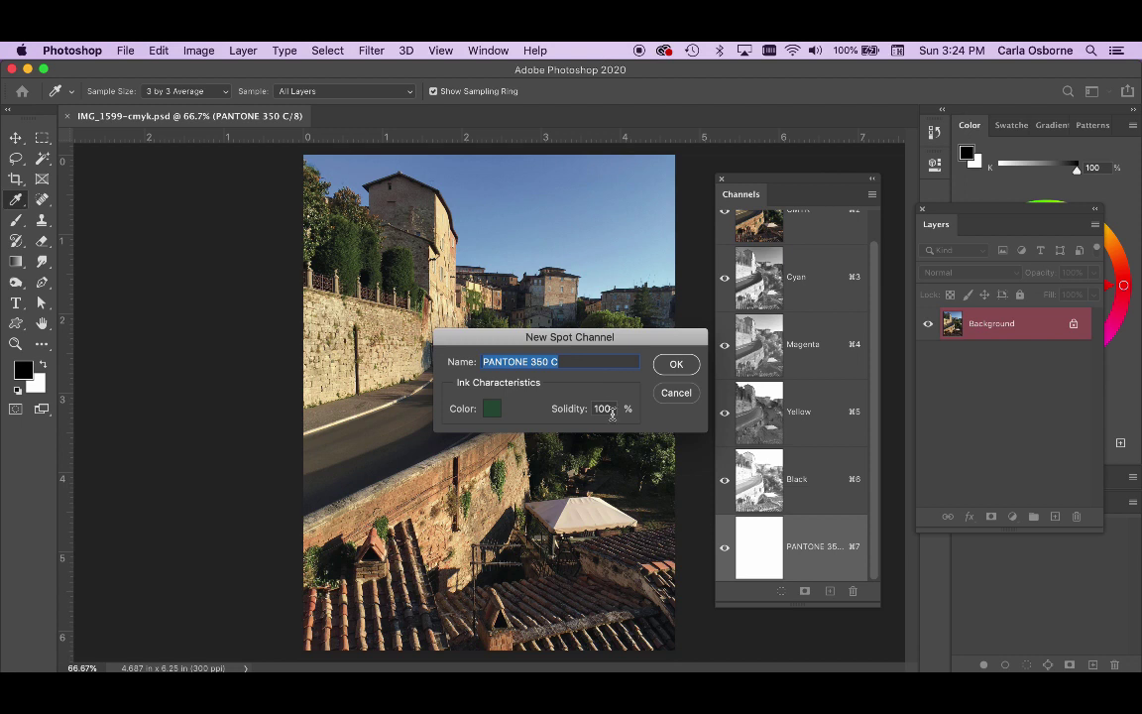
left_click(677, 365)
key("o")
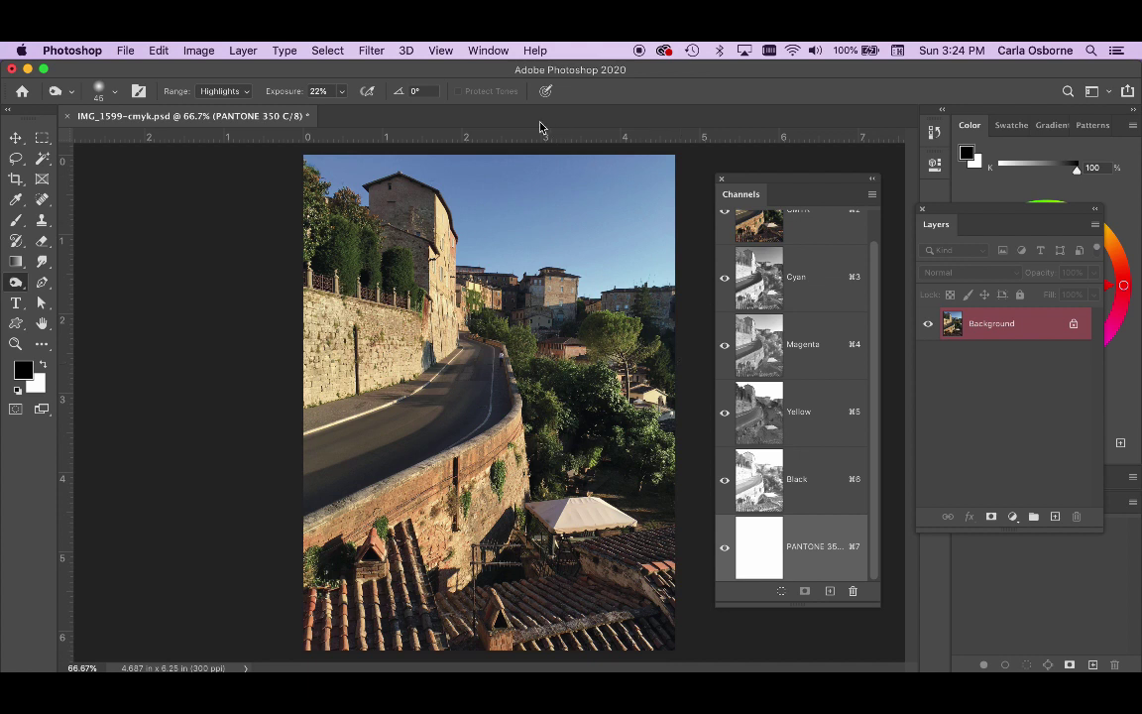
Step: Draw a heart in the sky on the PANTONE 350 C channel, then hide it and reselect CMYK
key("u")
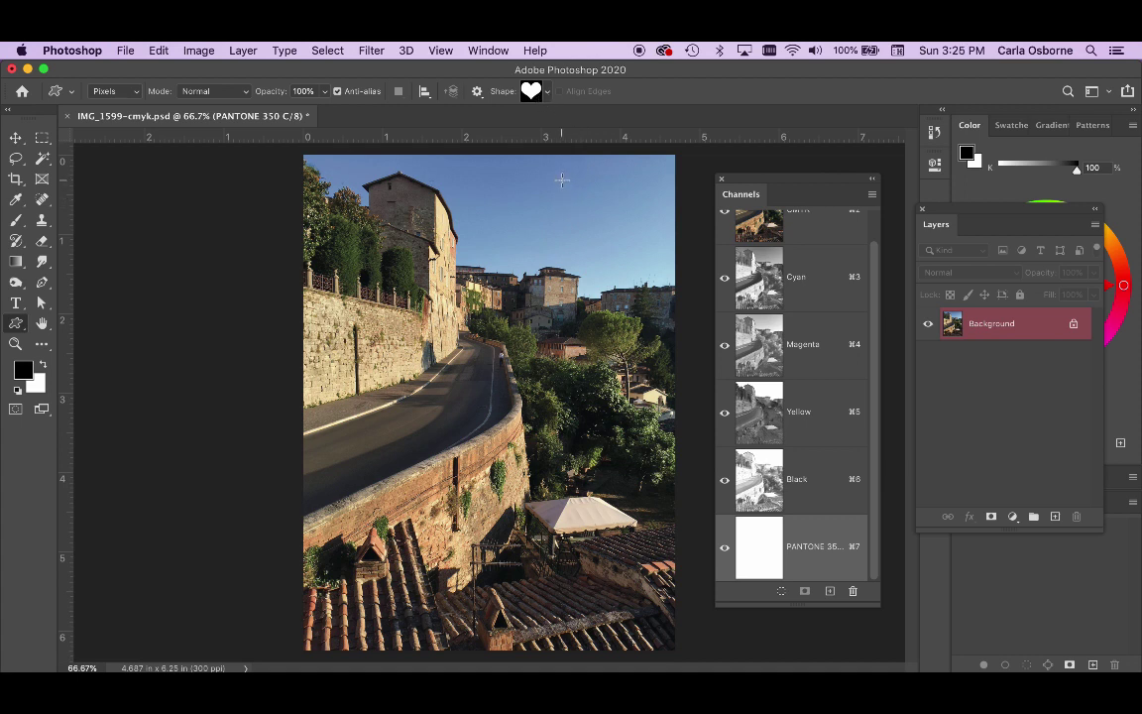
left_click_drag(561, 179, 661, 300)
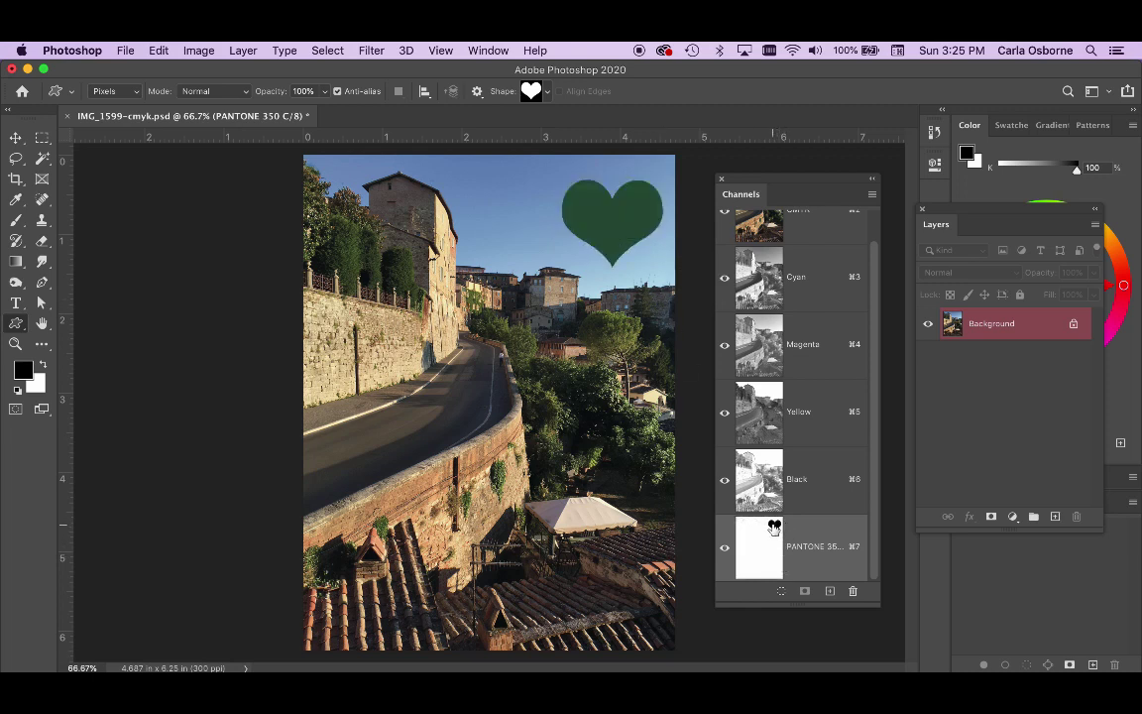
left_click(725, 548)
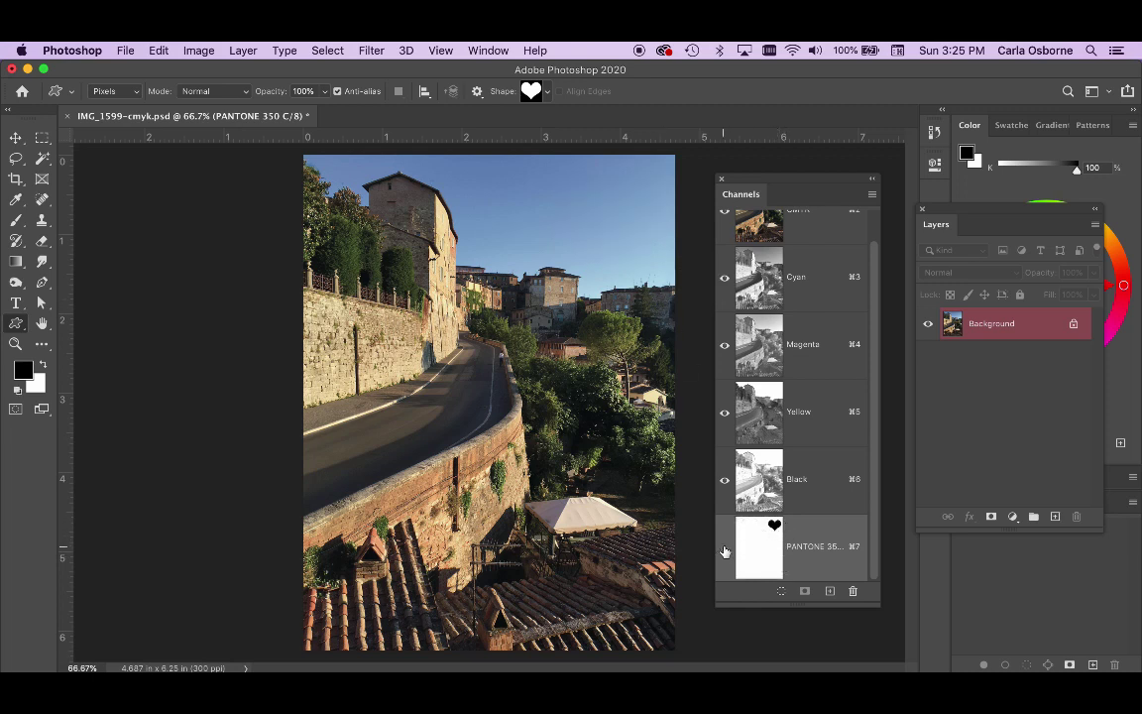
left_click(724, 548)
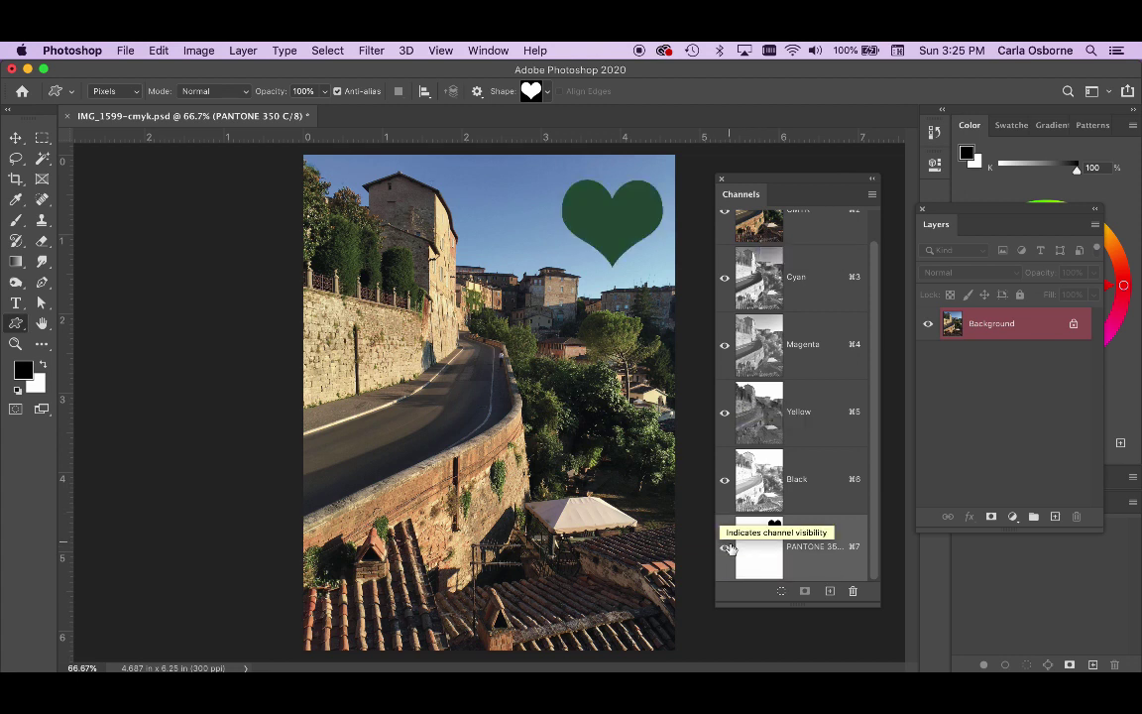
left_click(725, 548)
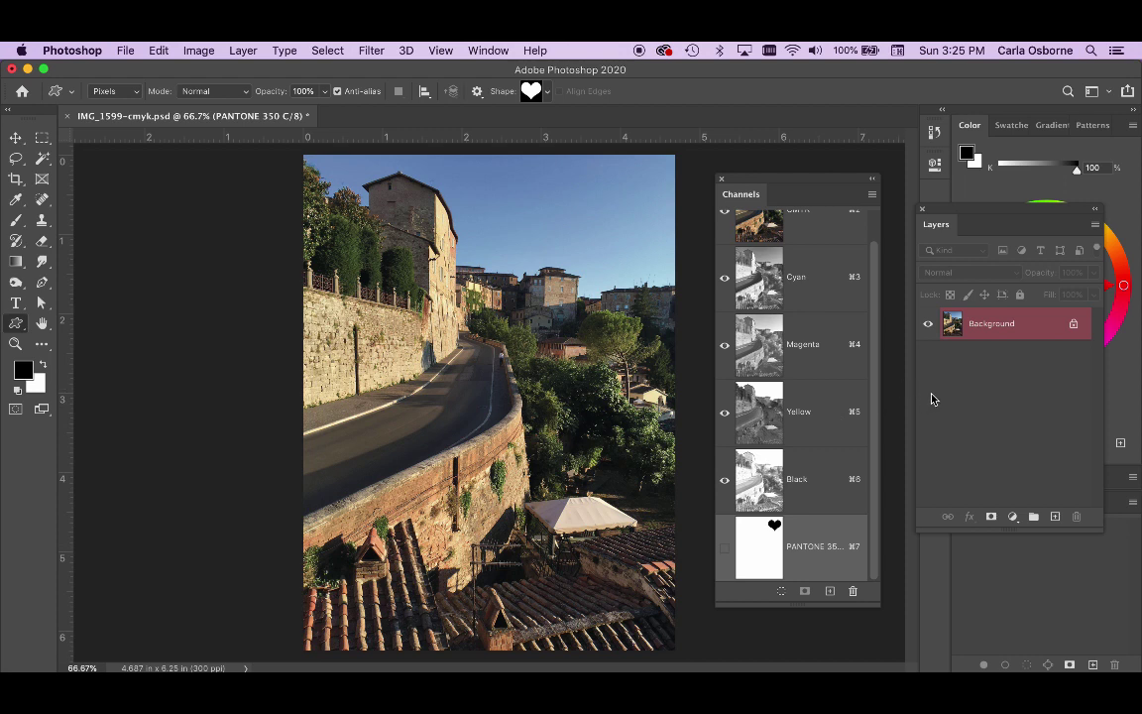
left_click(739, 218)
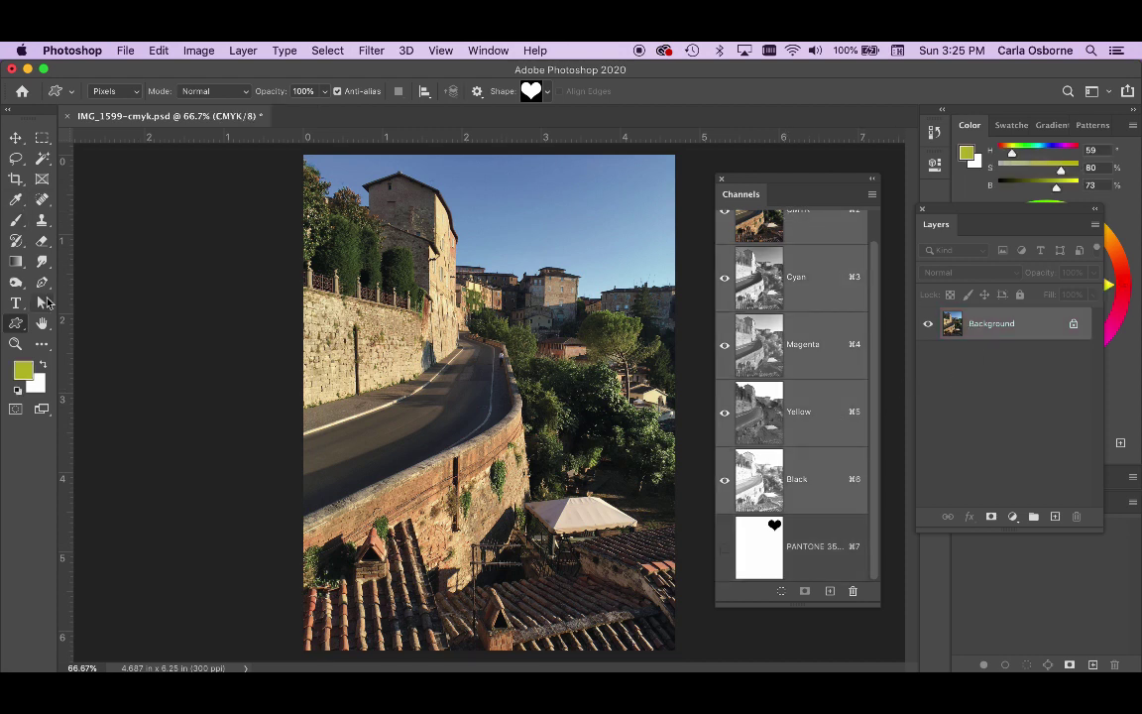
left_click(24, 369)
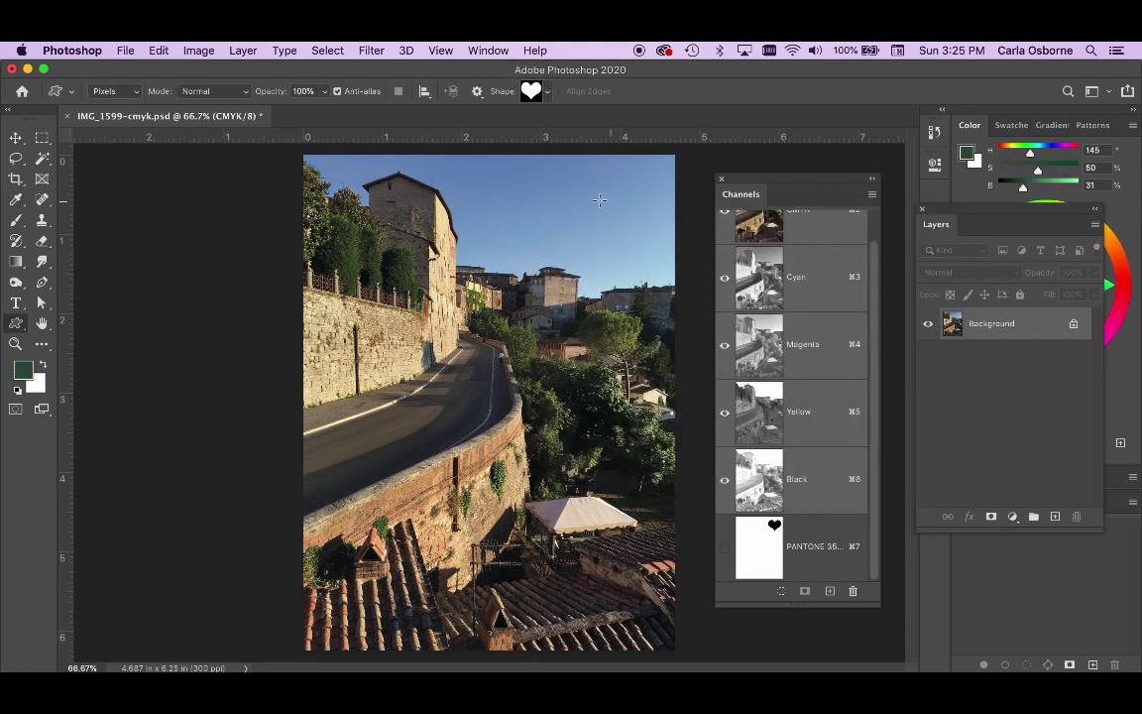
Step: Draw a dark green heart in the sky, then drag the photo left with the Move tool
left_click_drag(558, 183, 659, 308)
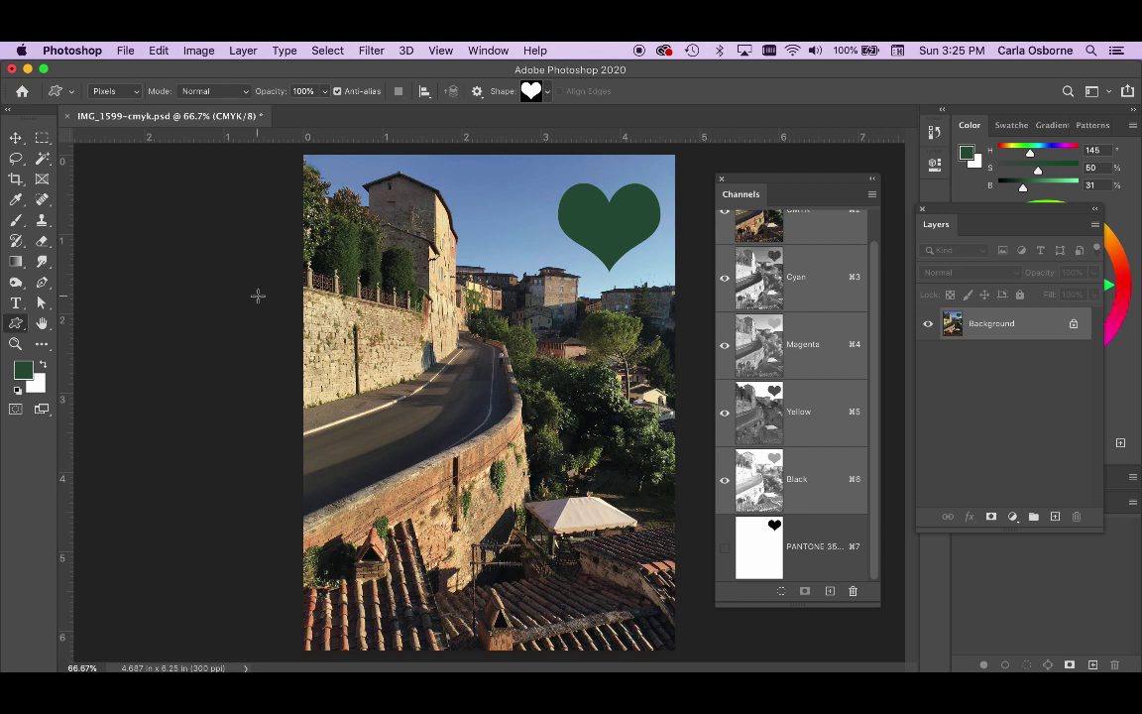
left_click(15, 137)
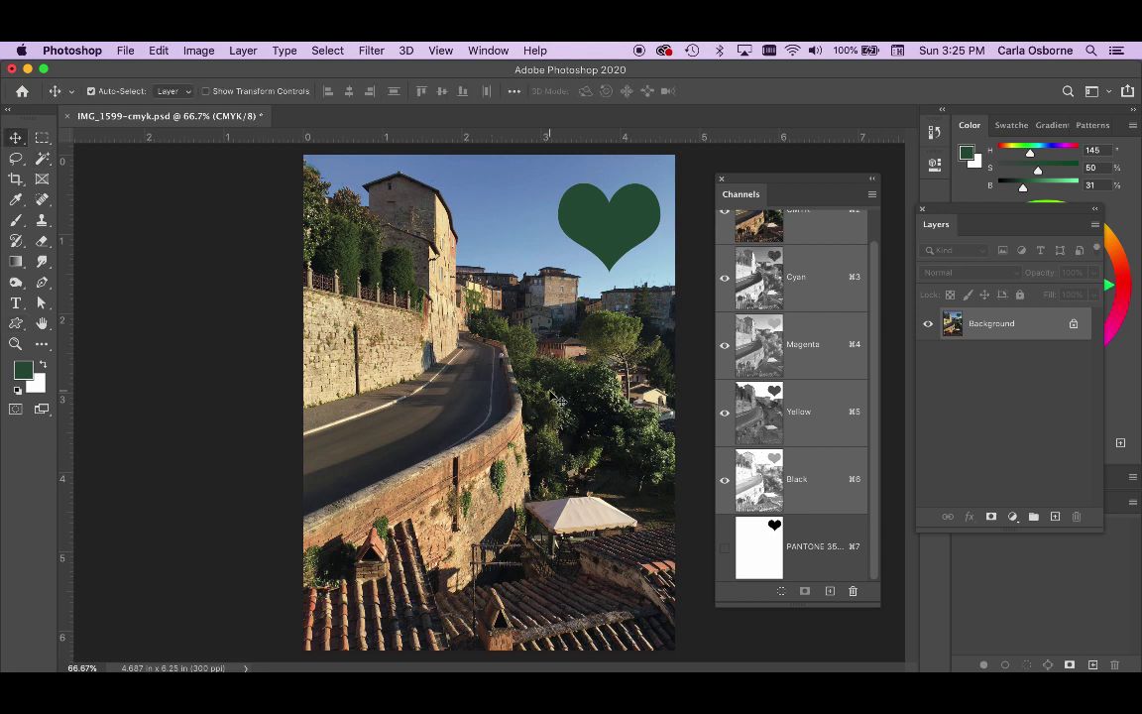
left_click_drag(604, 236, 553, 232)
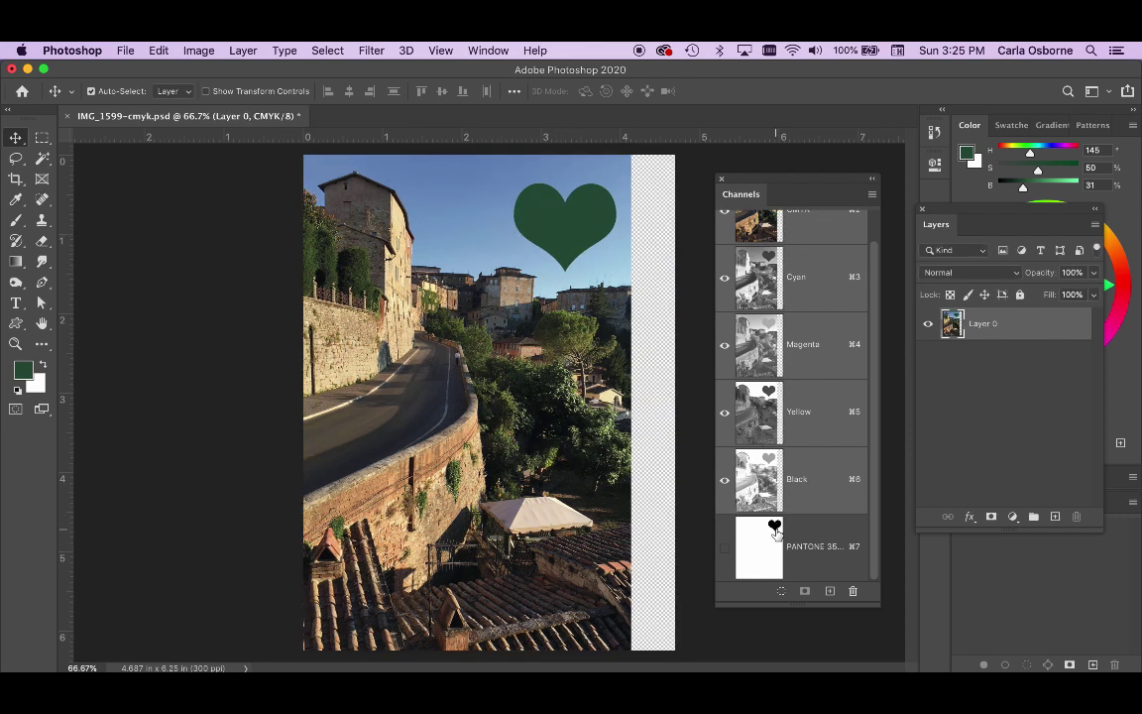
Step: Undo the shift and the heart, then add a new layer named 'shape'
key("super+z")
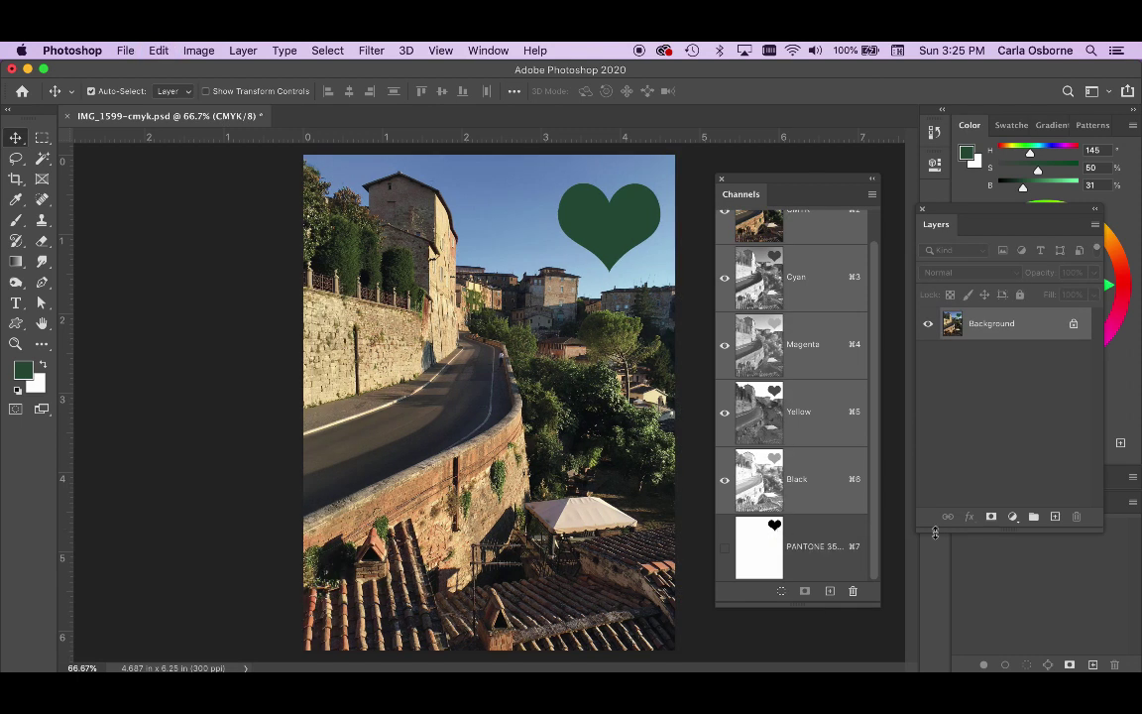
left_click(1074, 325)
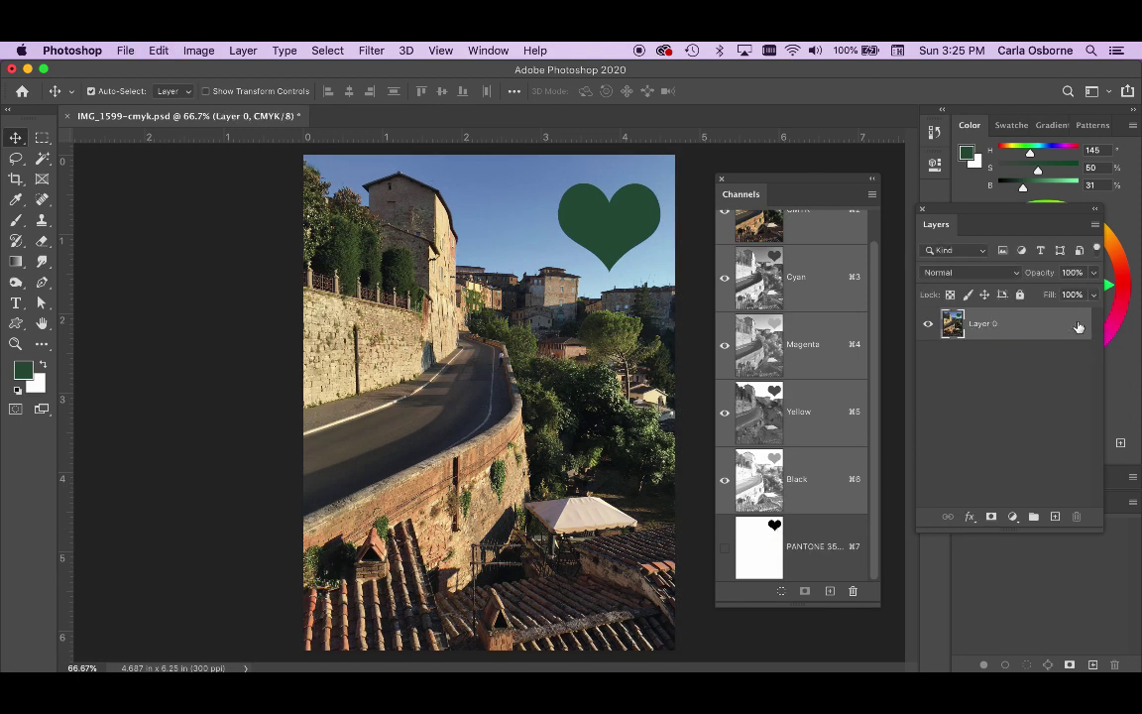
key("super+z")
key("super+z")
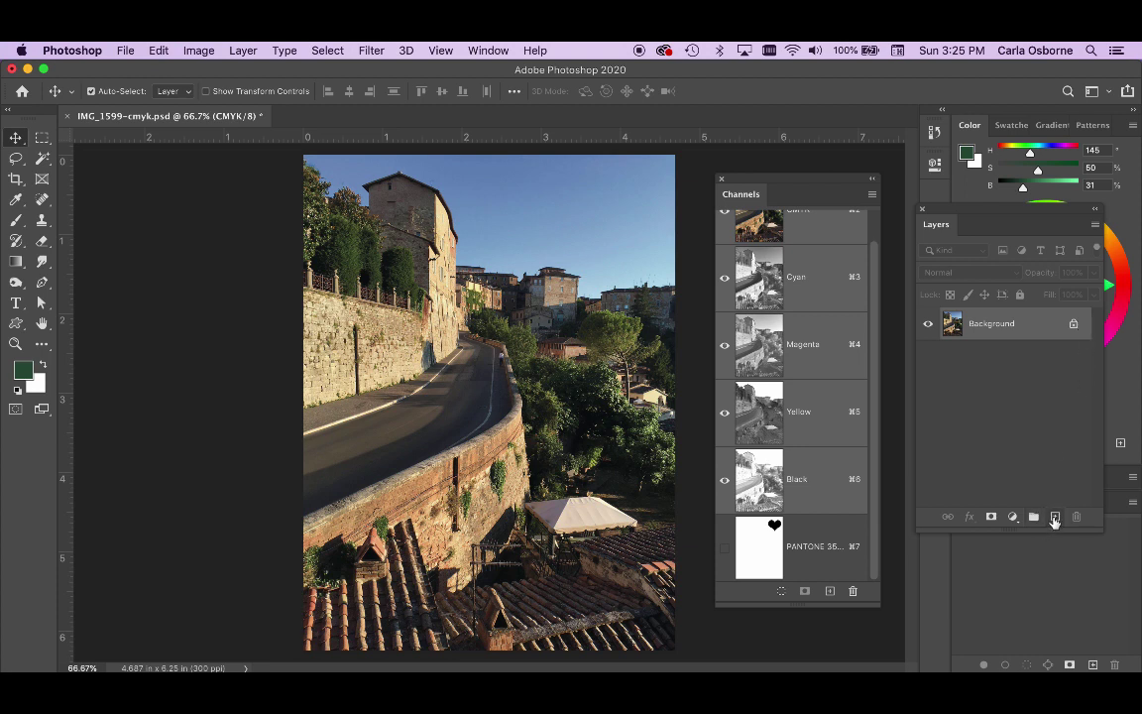
left_click(1054, 518)
double_click(981, 323)
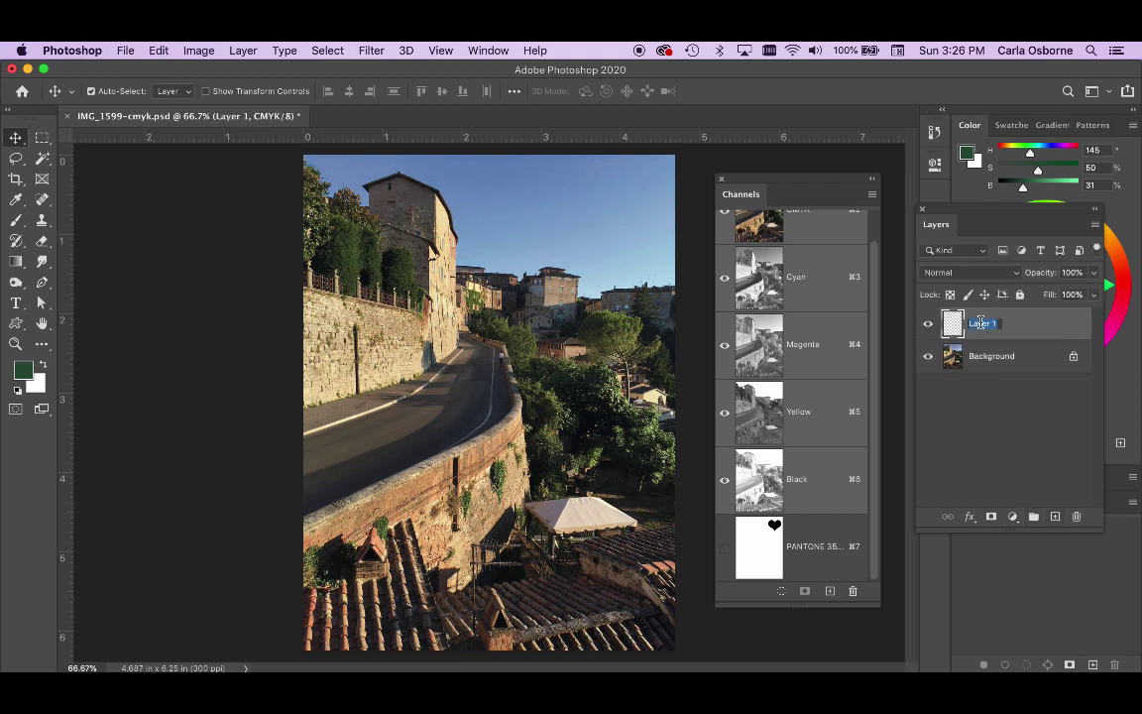
type("shape")
key("Return")
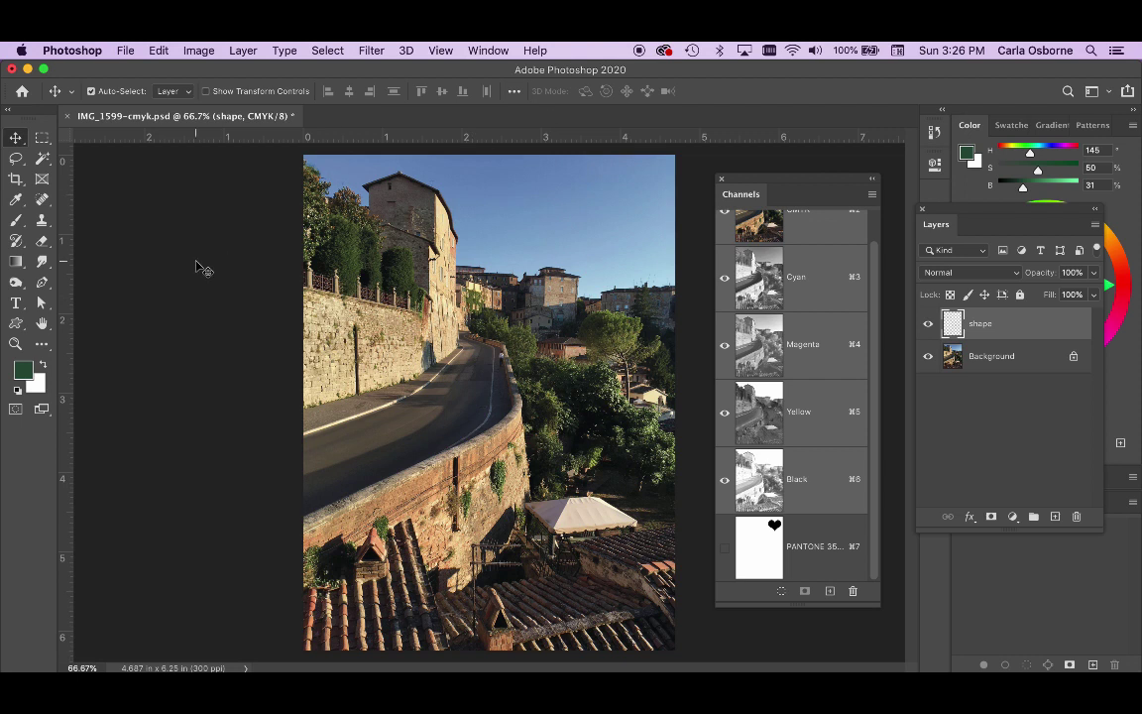
Step: Draw the dark green heart in the sky on the shape layer and check its visibility
key("u")
left_click_drag(550, 179, 656, 274)
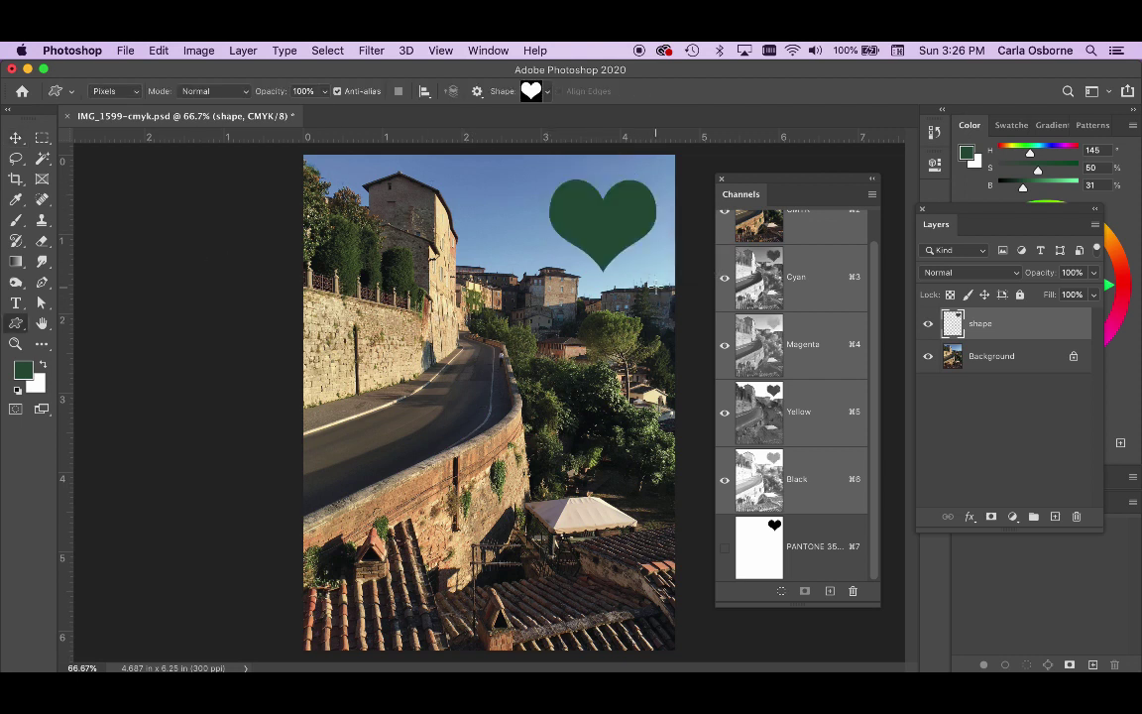
left_click(15, 139)
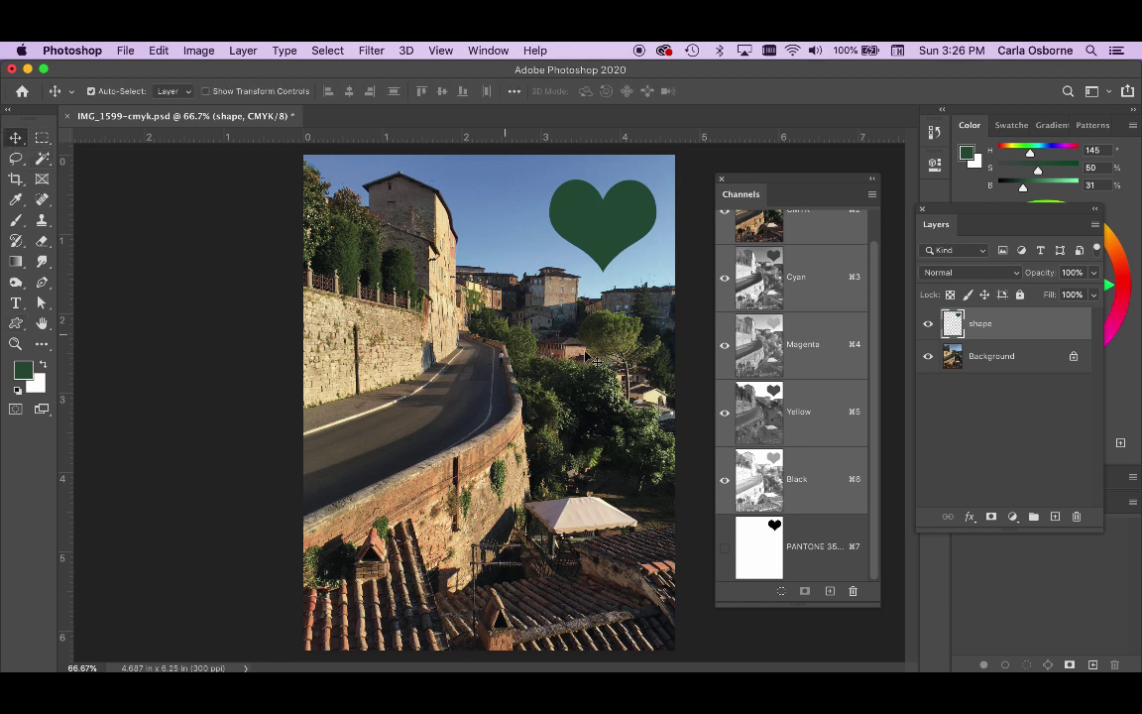
left_click(927, 326)
left_click(927, 326)
Step: Turn on the PANTONE 350 C spot channel and hide the shape layer's heart
left_click(724, 548)
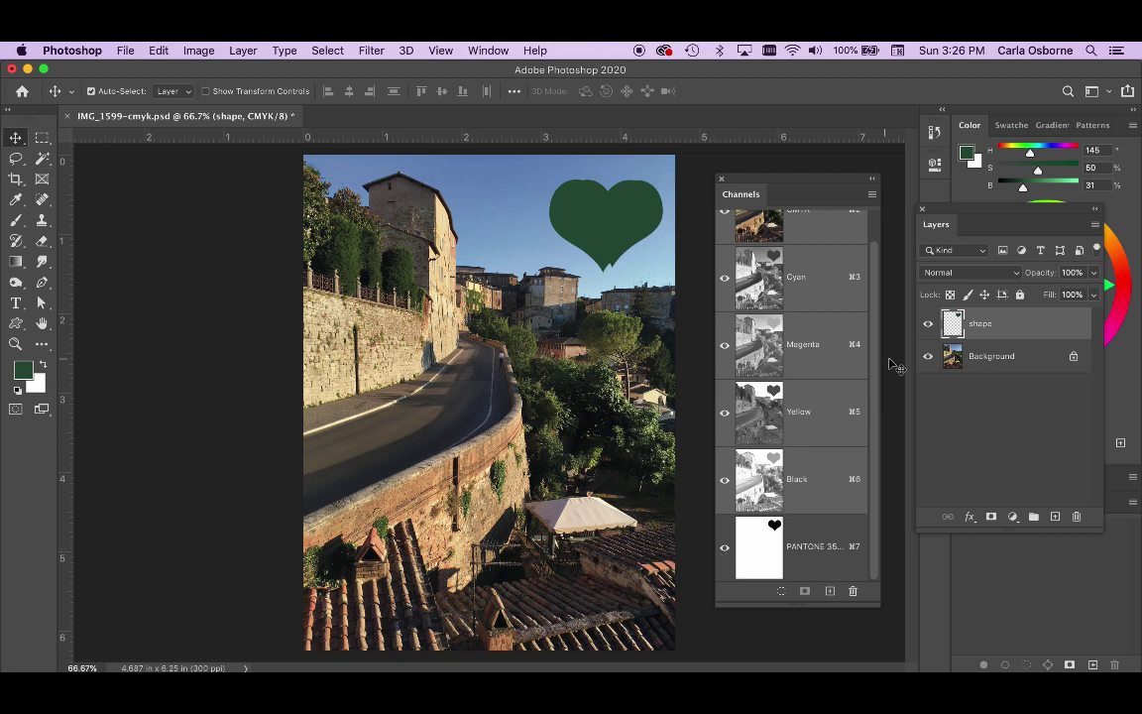
left_click(927, 325)
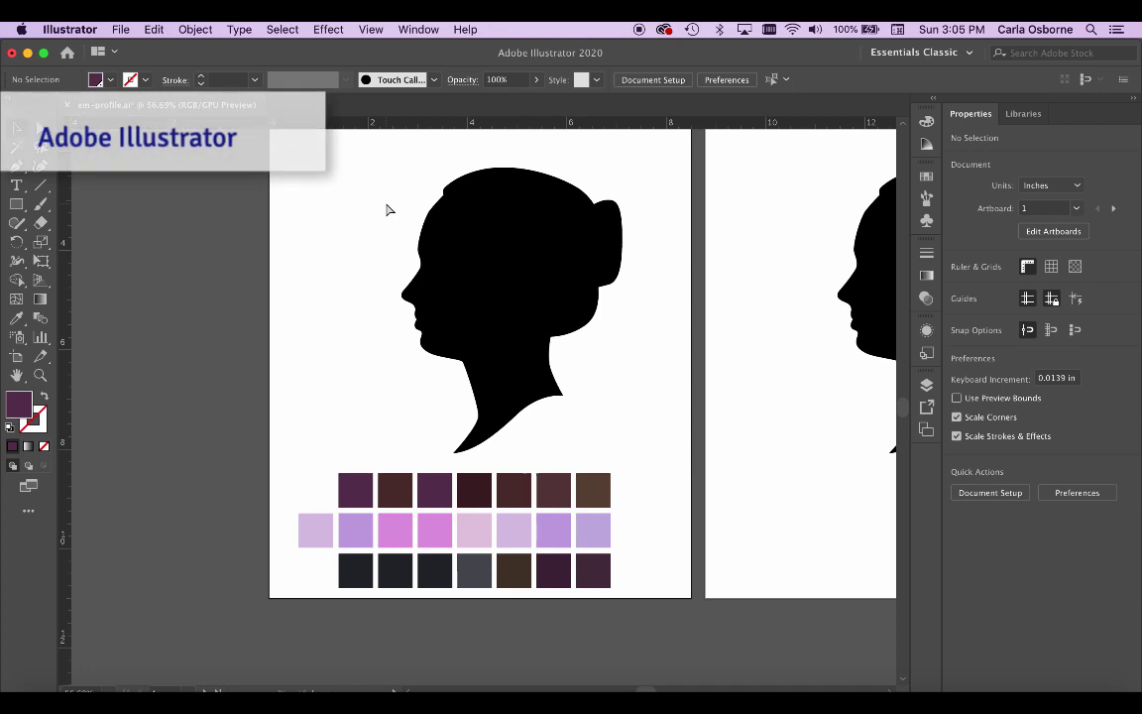
Step: Show Illustrator's Color panel, then the Swatches panel listing the document's PANTONE spot swatches
scroll(389, 209, "up", 2)
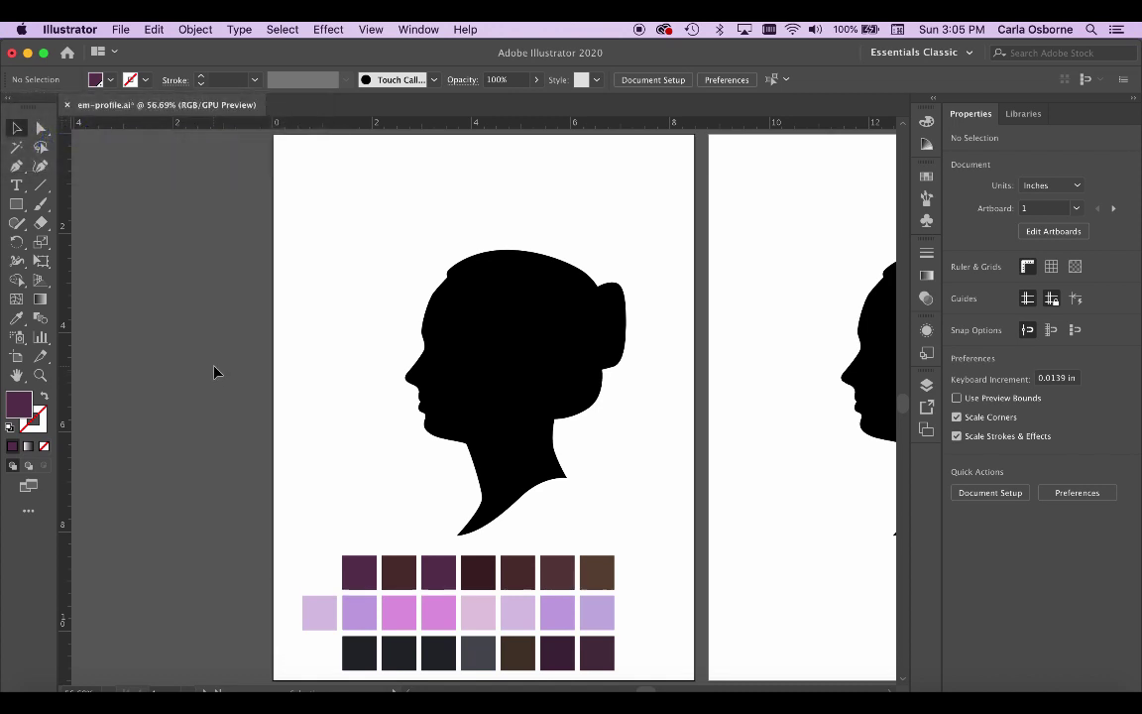
left_click(926, 120)
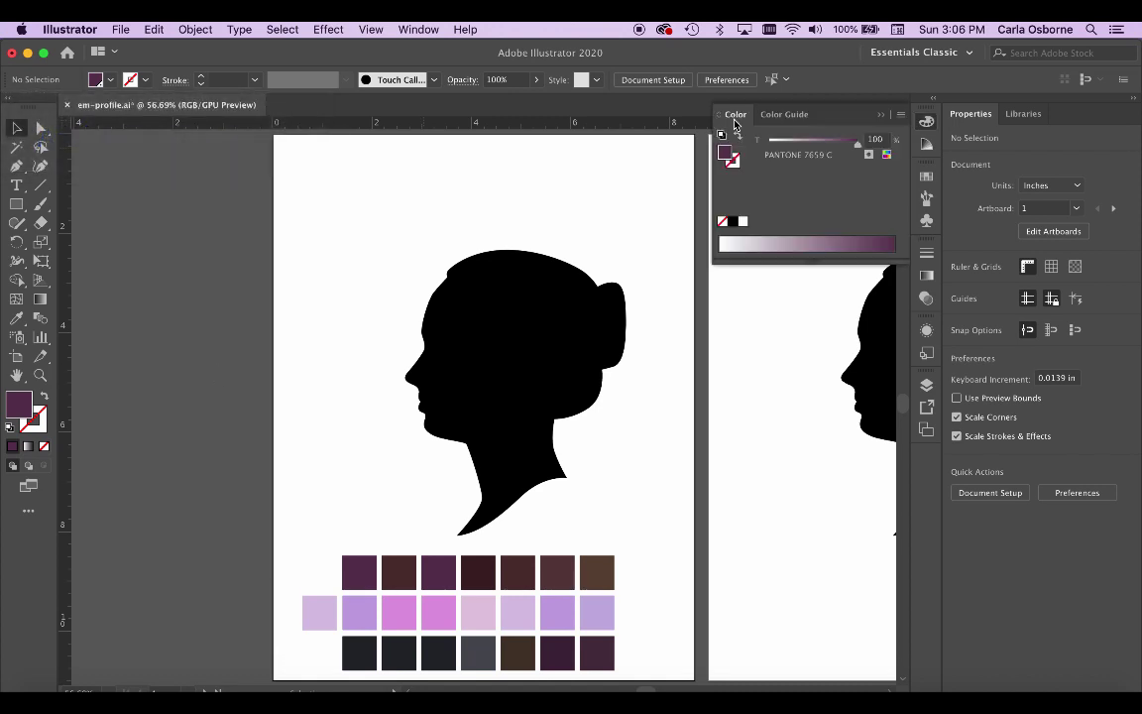
left_click(426, 28)
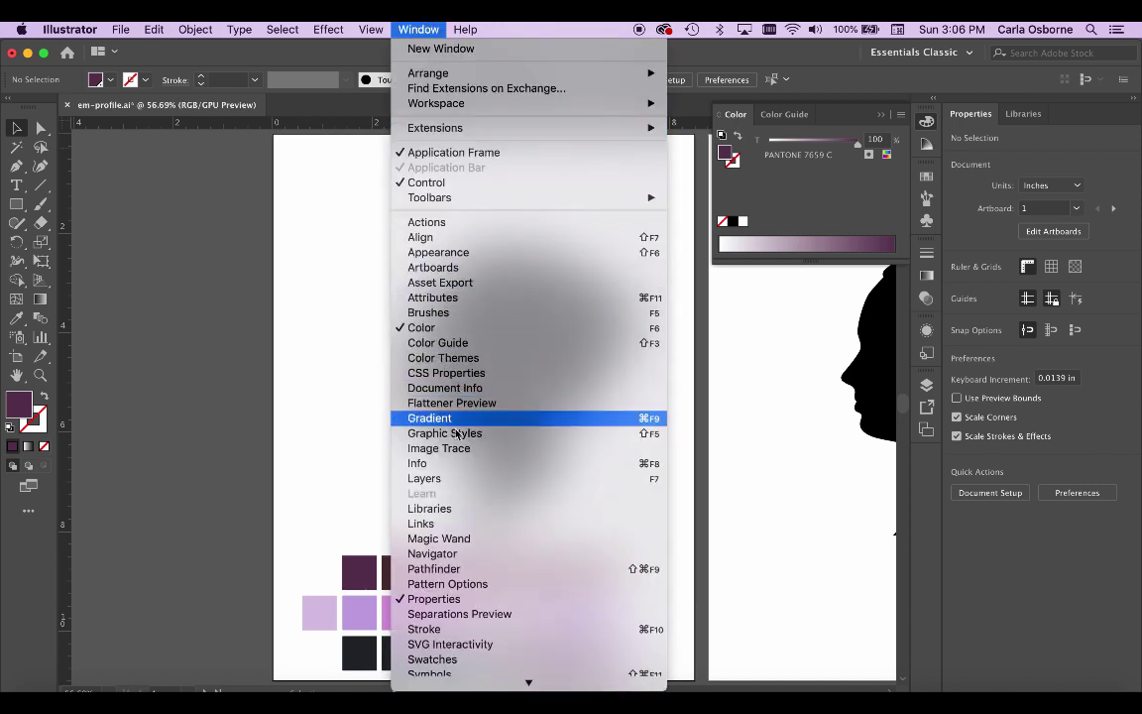
left_click(459, 660)
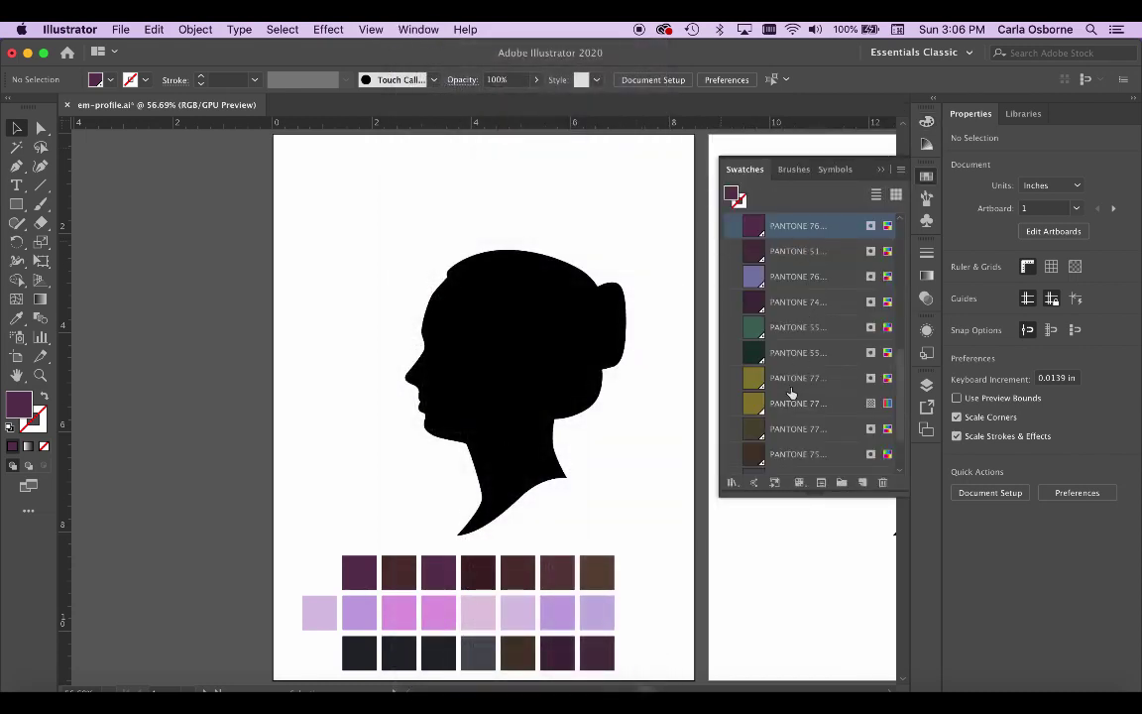
scroll(790, 397, "down", 3)
scroll(790, 397, "up", 10)
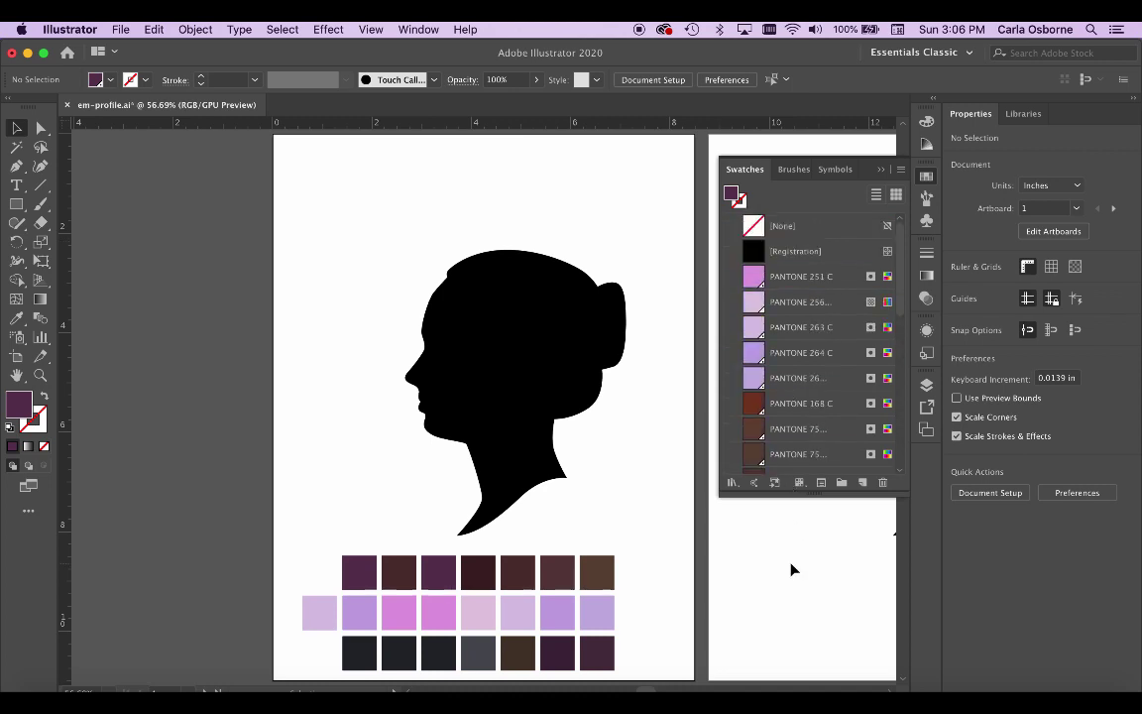
left_click(900, 172)
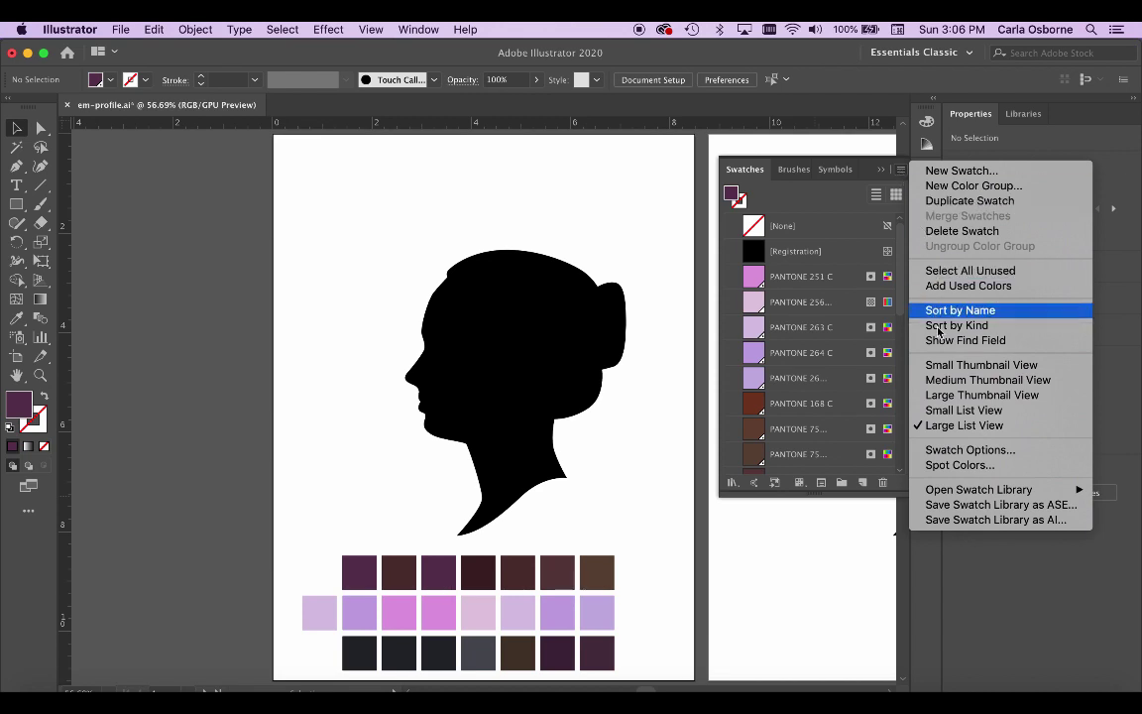
mouse_move(964, 492)
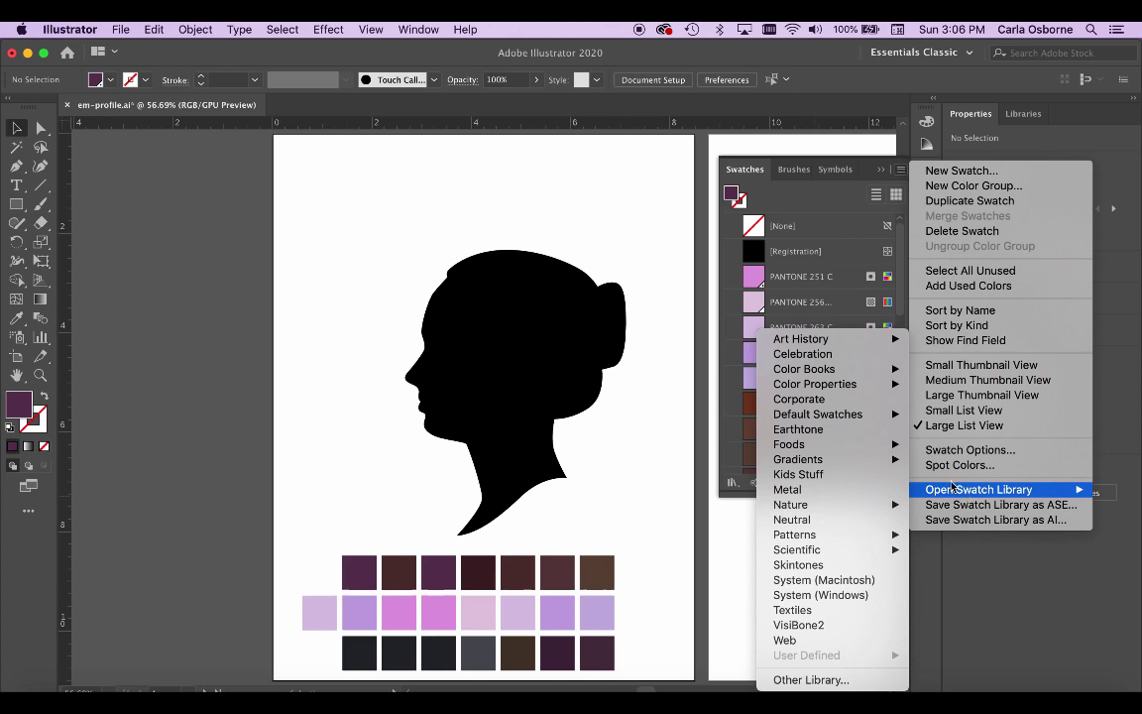
mouse_move(813, 372)
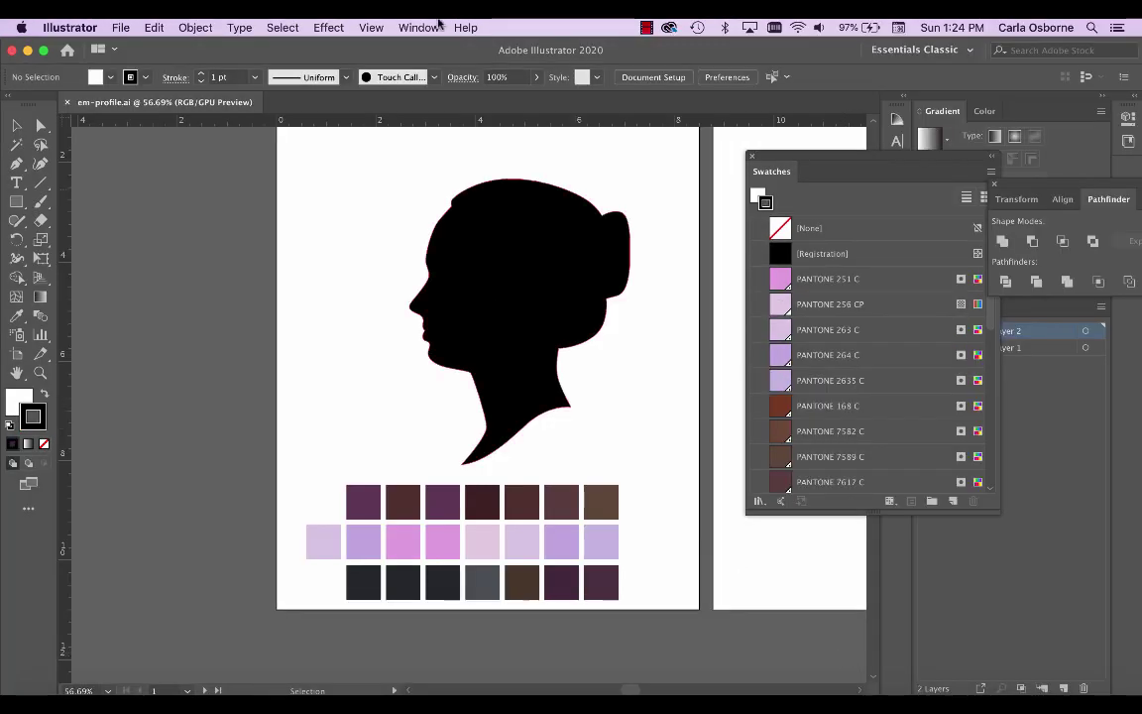
Step: Browse Window > Swatch Libraries > Color Books to PANTONE+ Solid Coated, then dismiss the menus
left_click(433, 25)
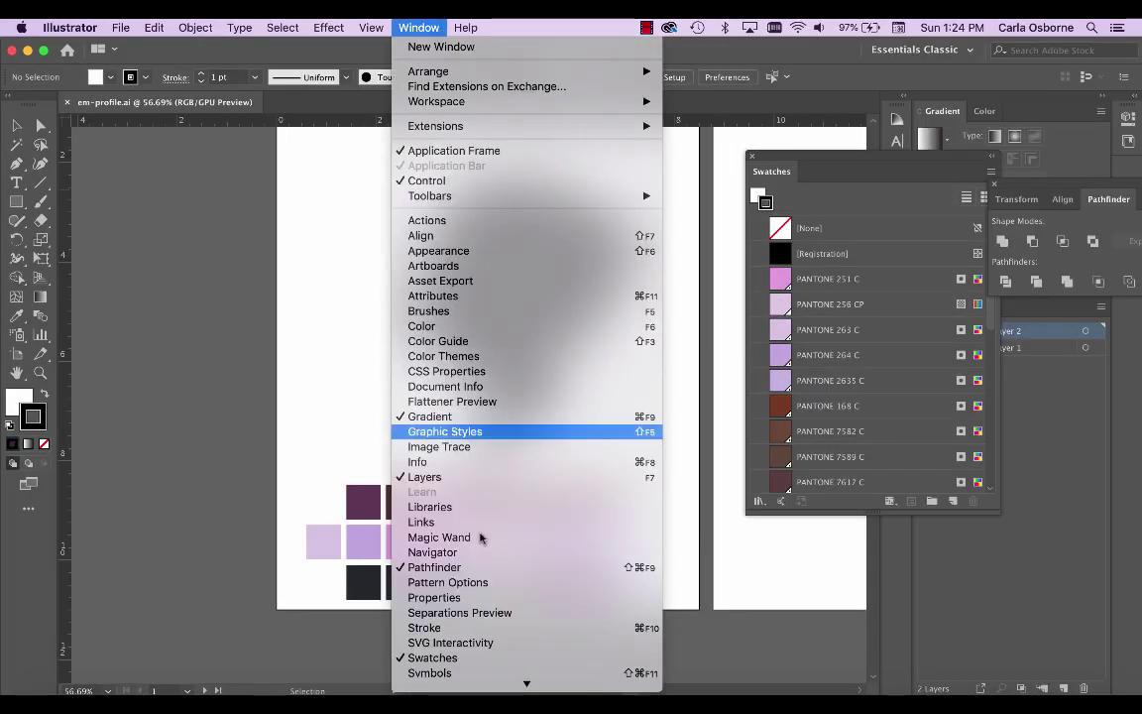
scroll(485, 611, "down", 5)
mouse_move(485, 612)
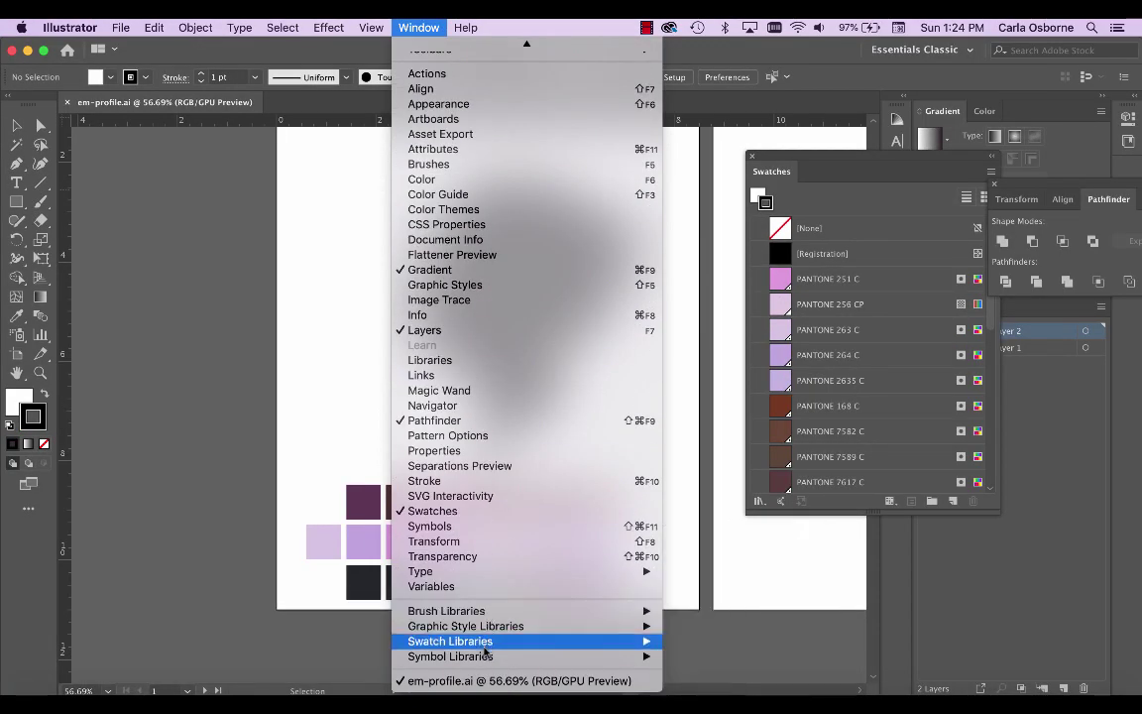
mouse_move(486, 641)
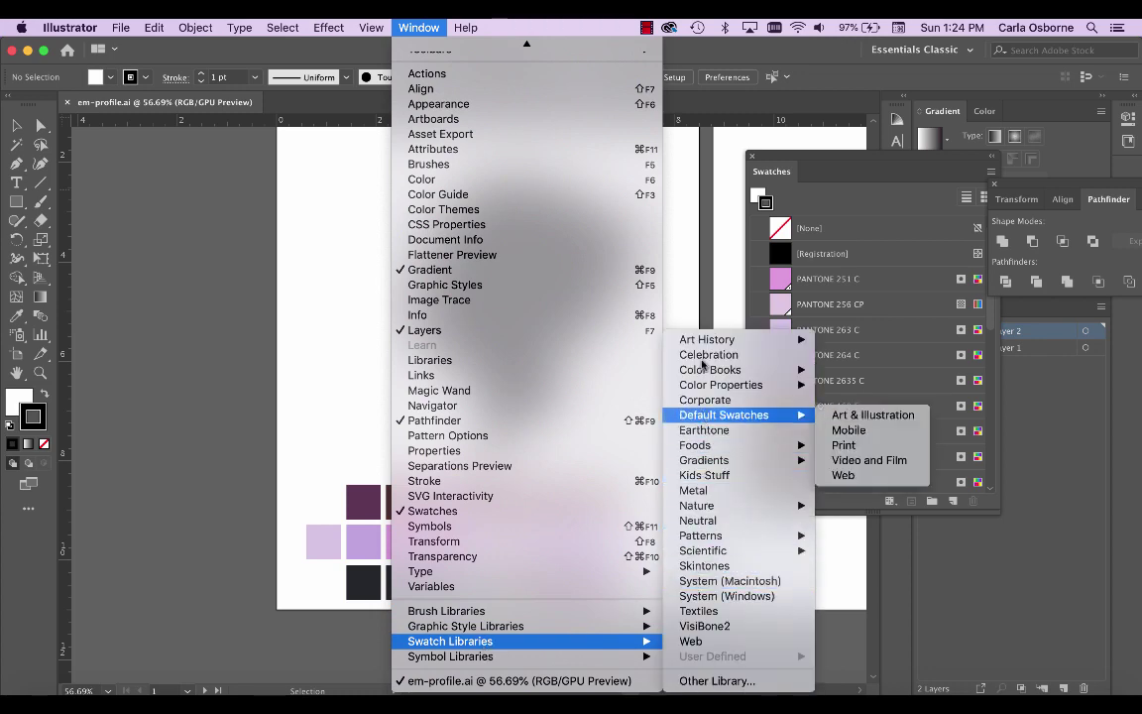
mouse_move(709, 369)
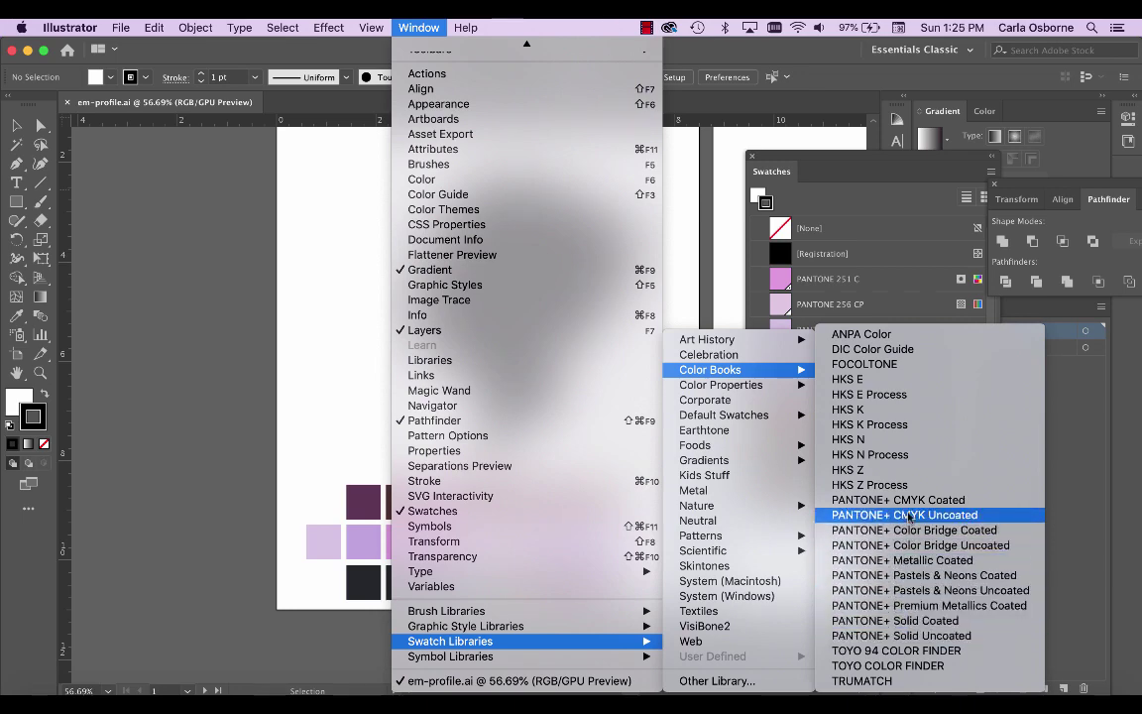
key("Escape")
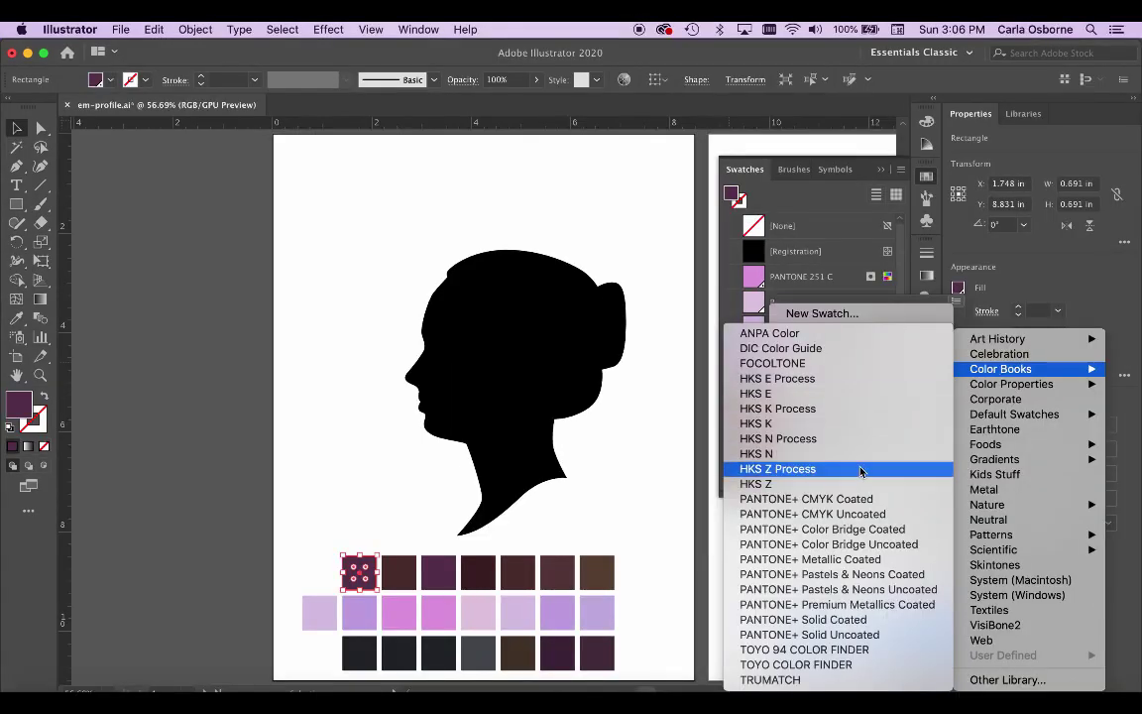
Step: Open the PANTONE+ Solid Coated library from the fill swatch picker's options
left_click(784, 618)
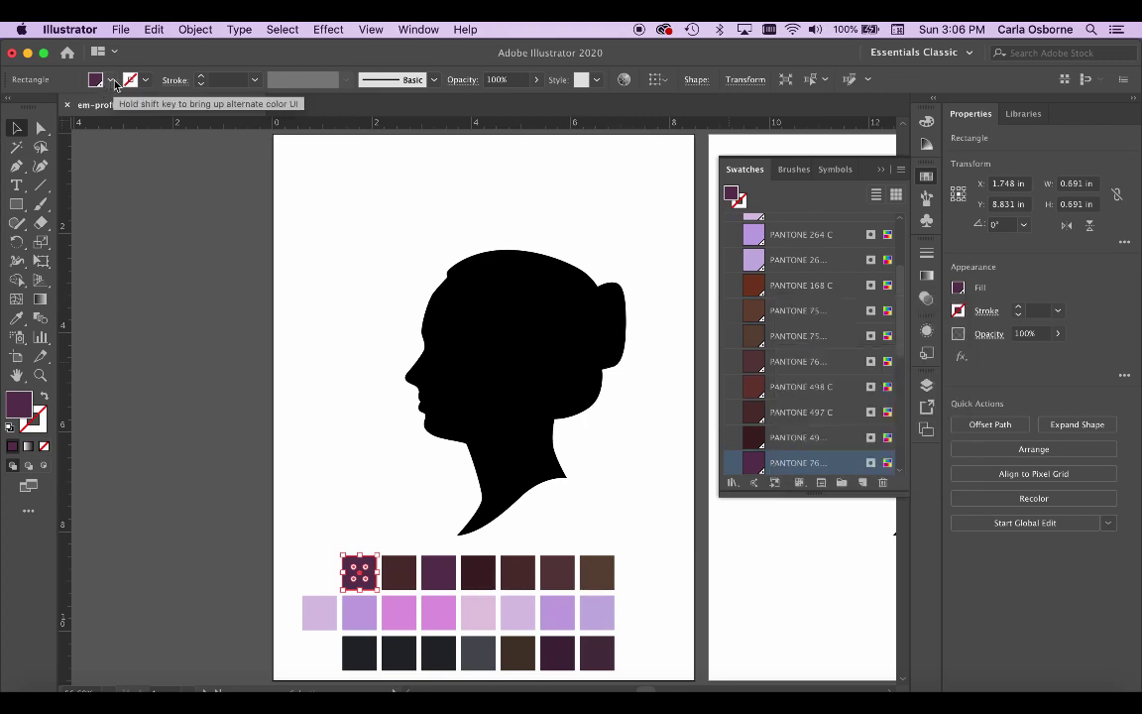
left_click(93, 79)
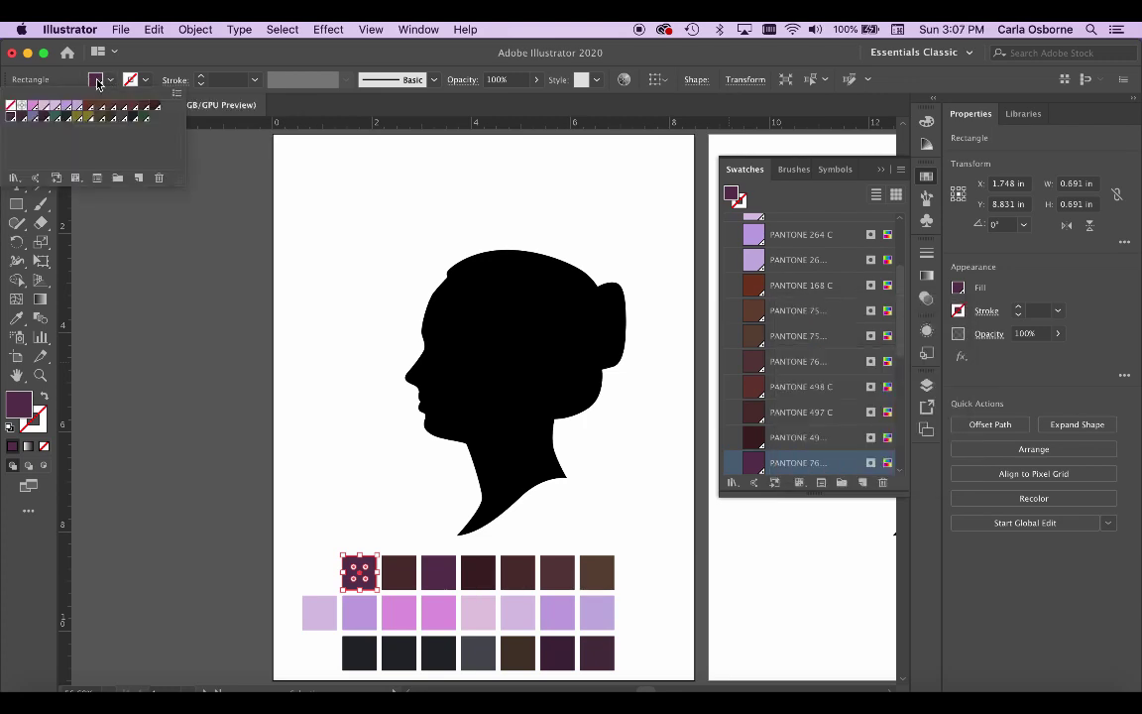
left_click(178, 95)
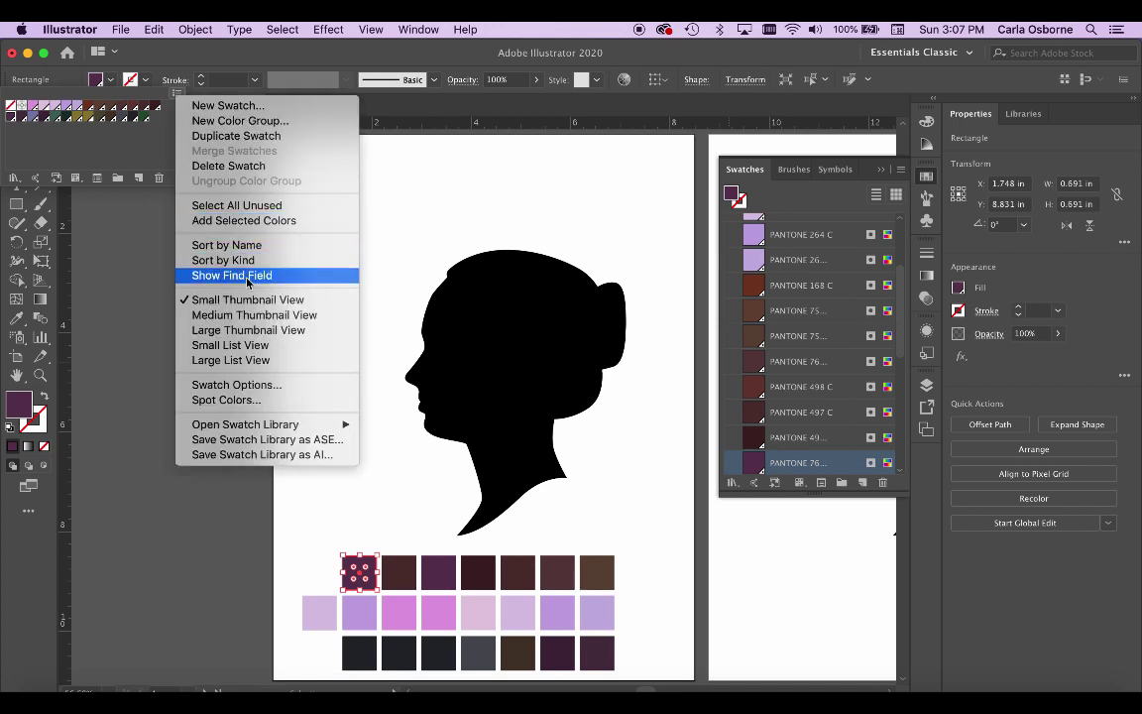
mouse_move(266, 425)
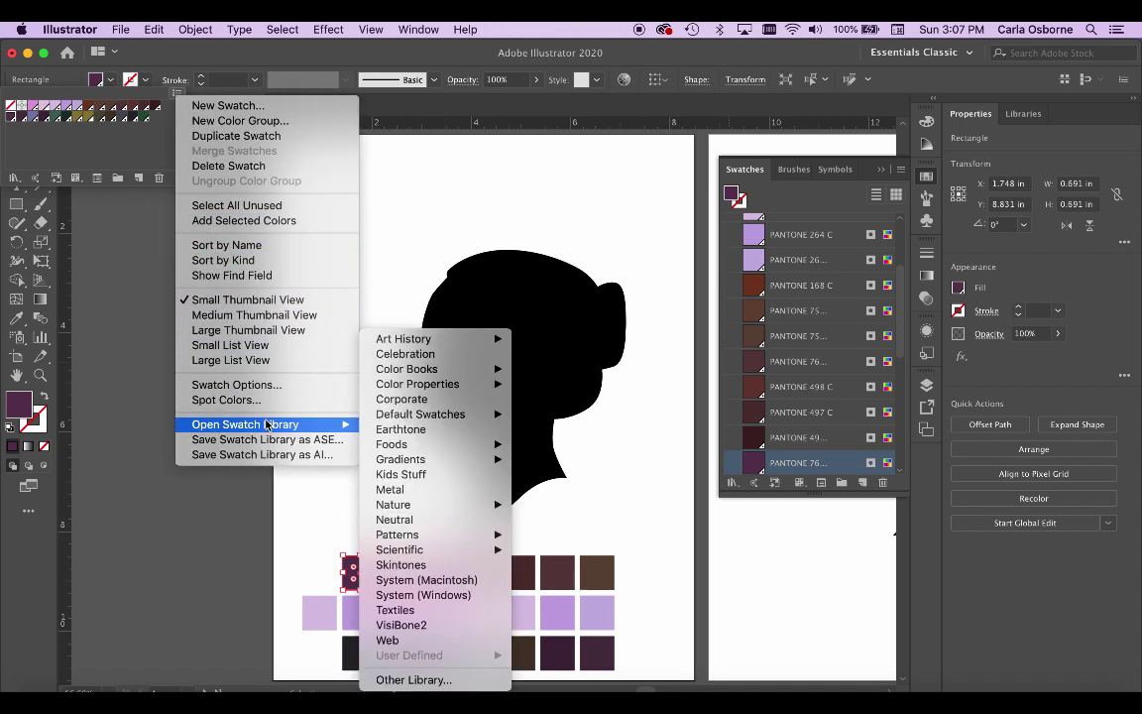
mouse_move(443, 373)
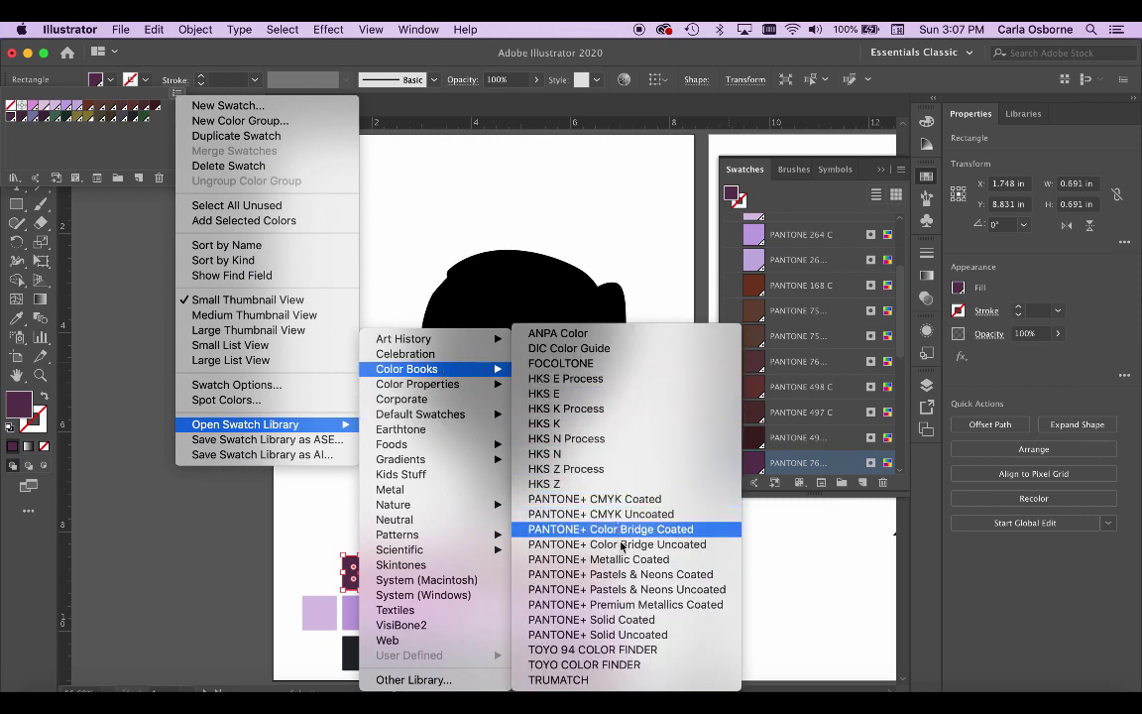
left_click(640, 624)
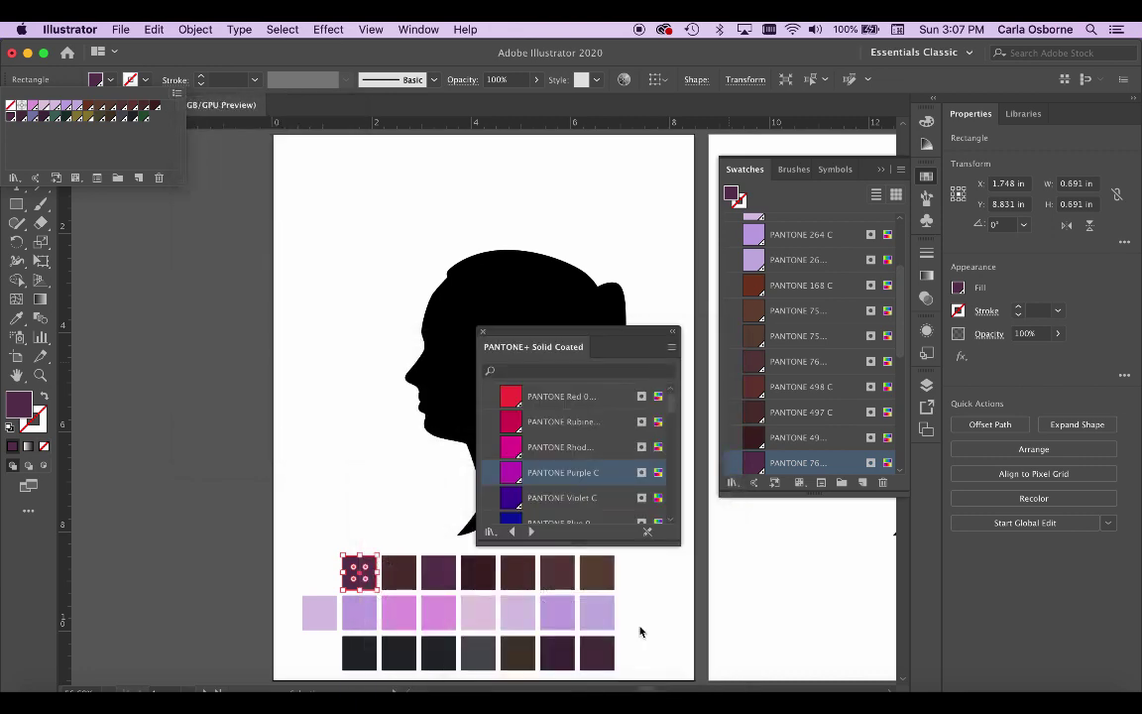
Step: Fill the square with Rubine Red, Rhodamine Red, Purple C, then Violet C, and deselect it
left_click(562, 421)
left_click(555, 450)
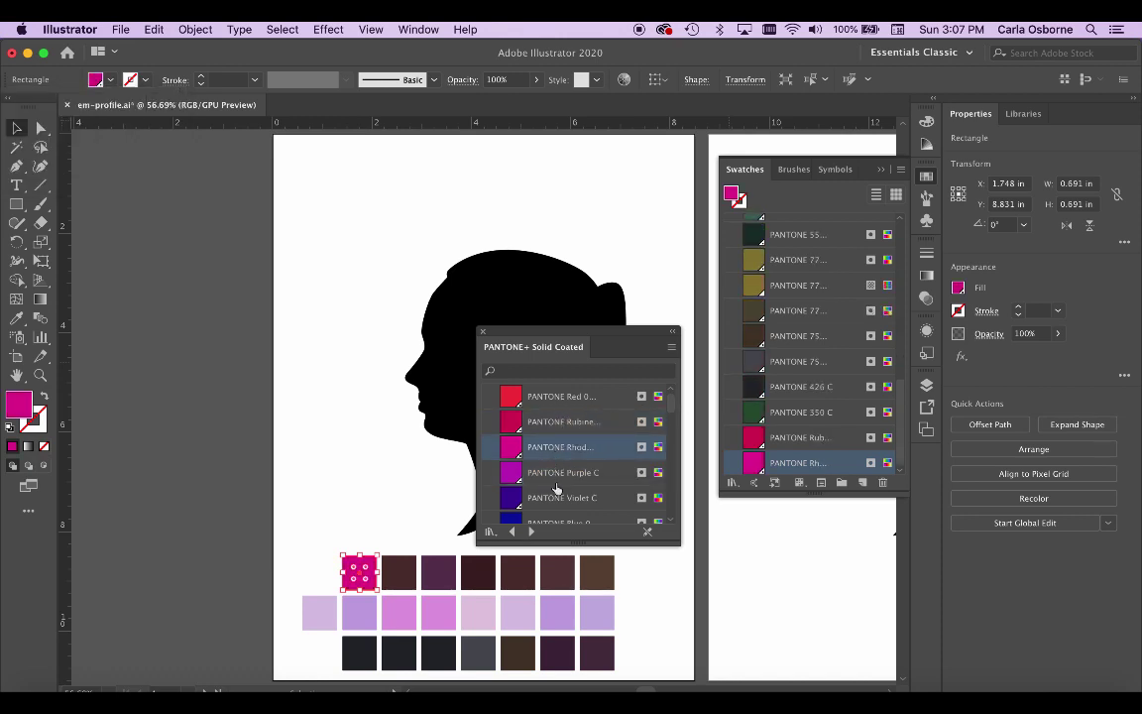
left_click(564, 474)
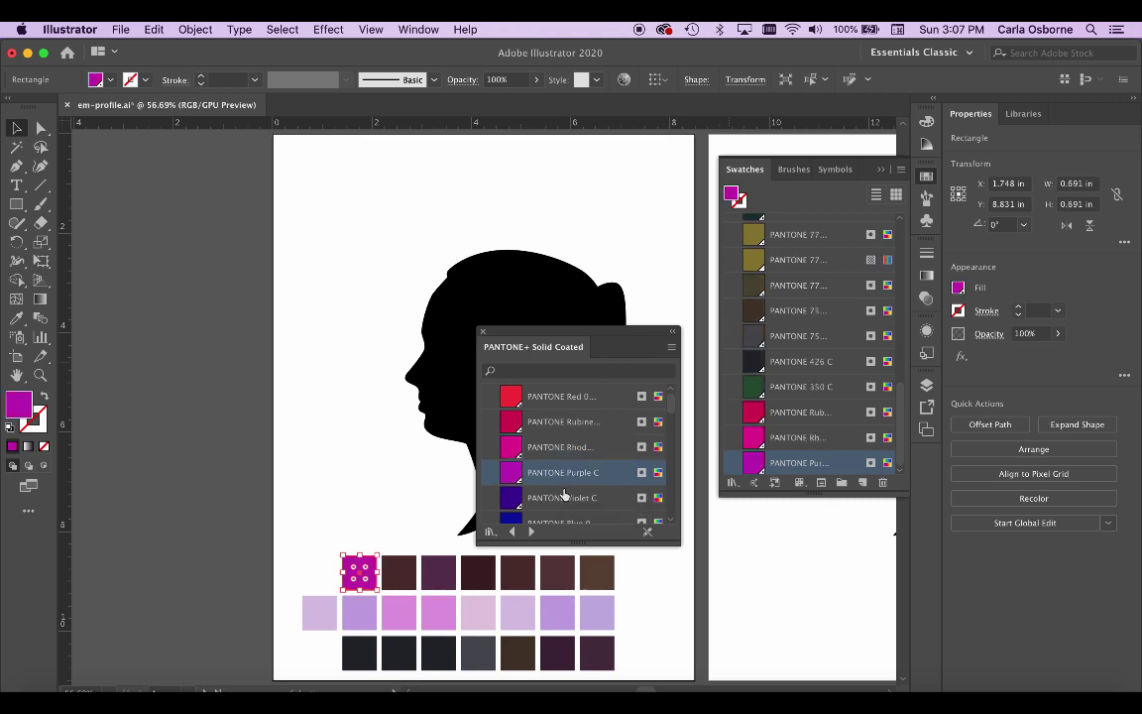
left_click(564, 498)
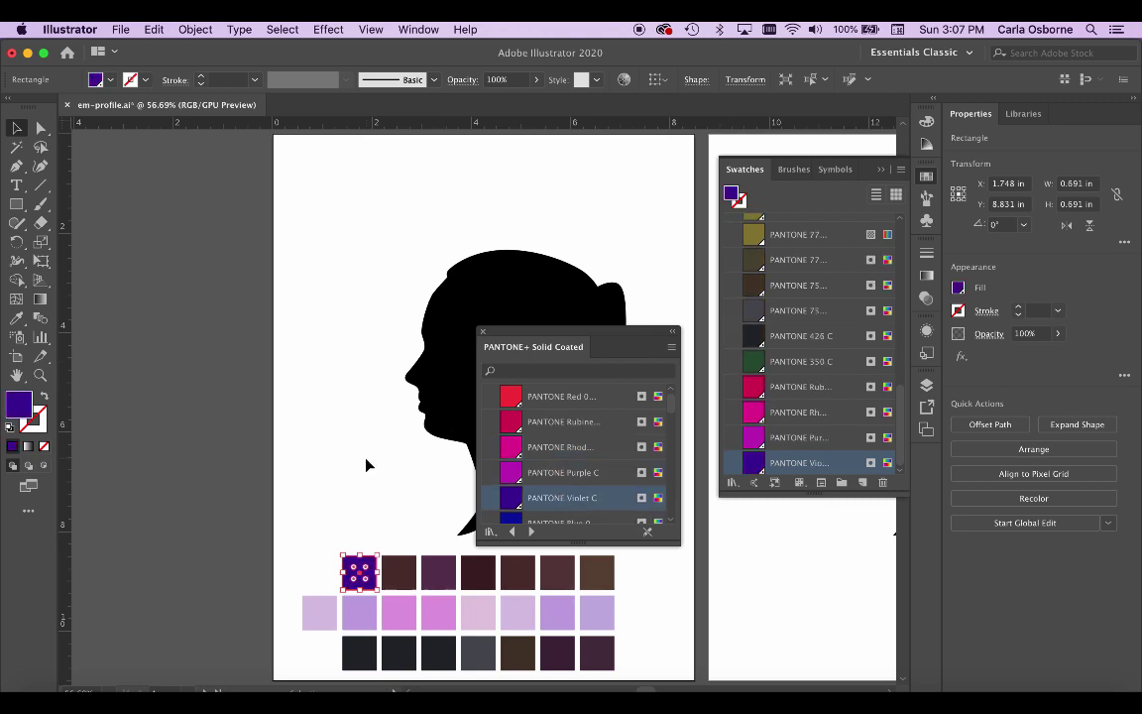
left_click(362, 535)
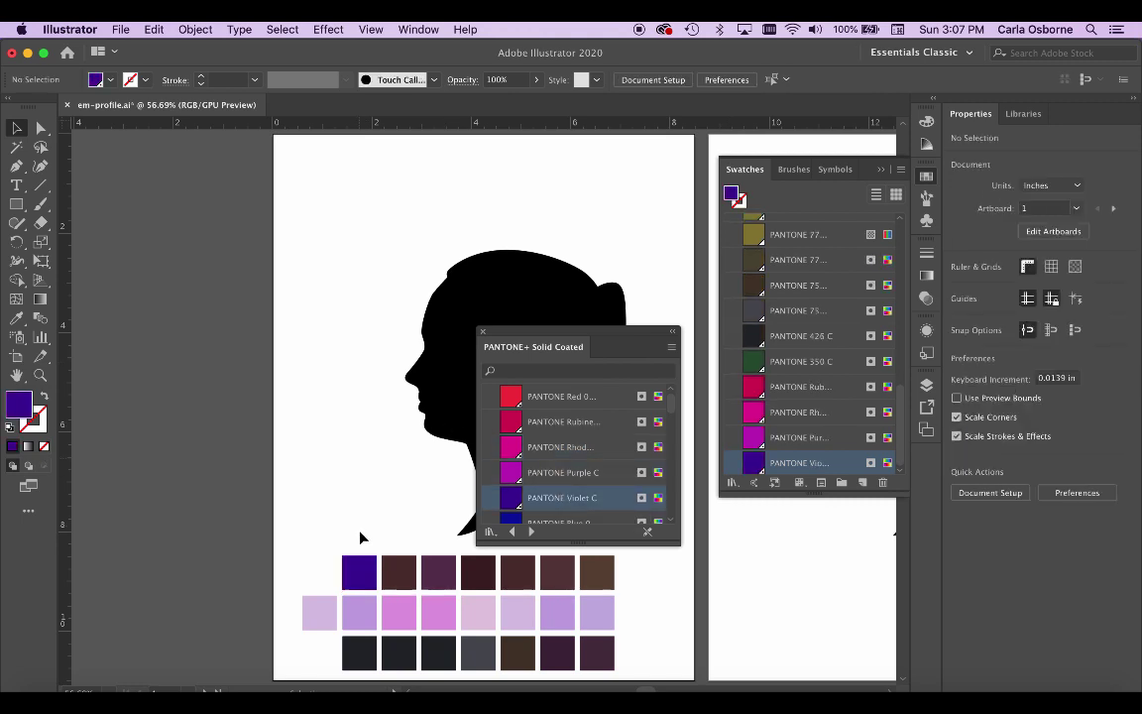
Step: Select All Unused swatches from the Swatches panel menu and delete them, confirming with Yes
left_click(99, 79)
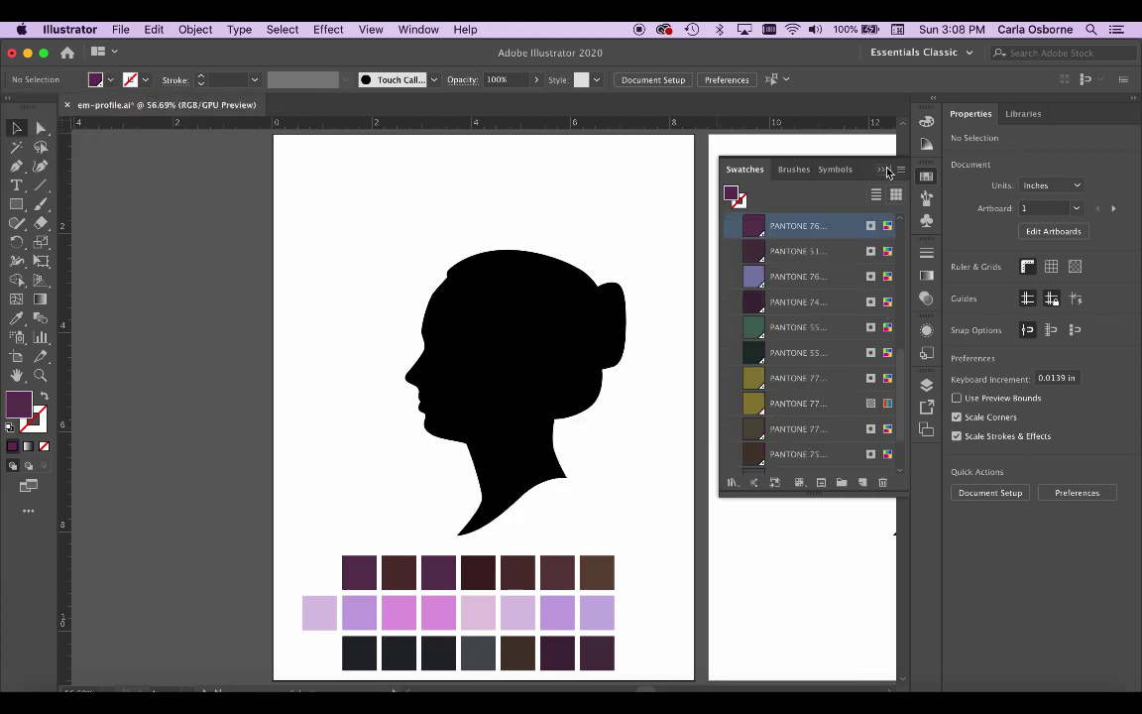
left_click(900, 170)
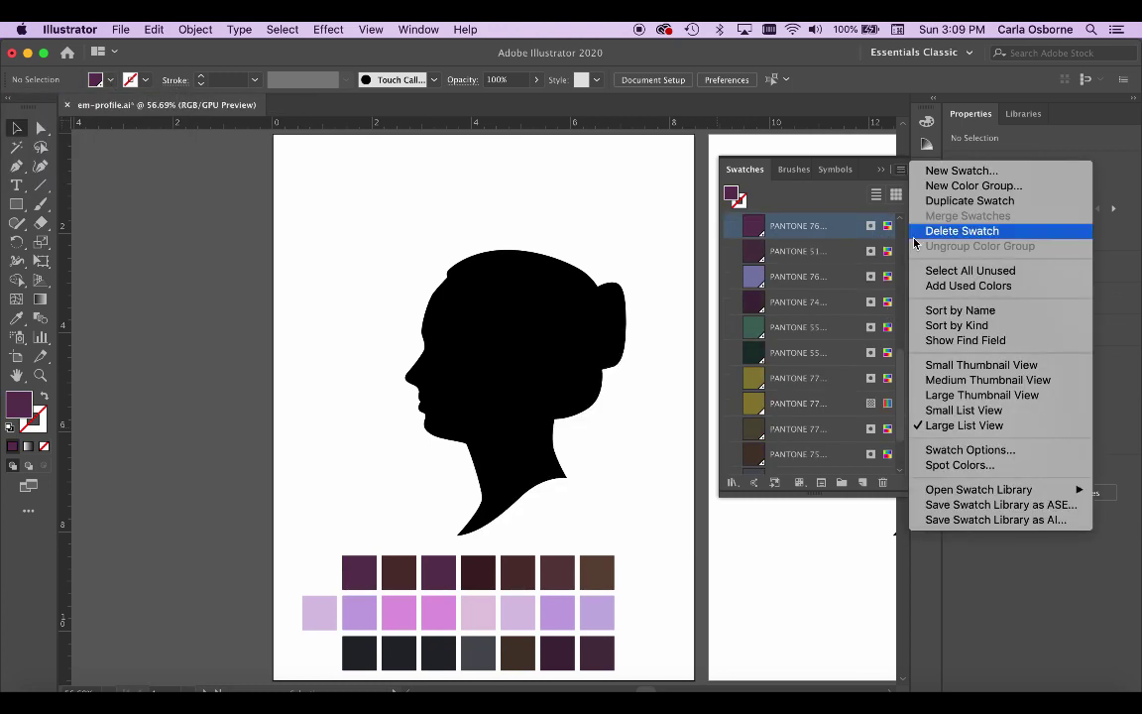
left_click(969, 271)
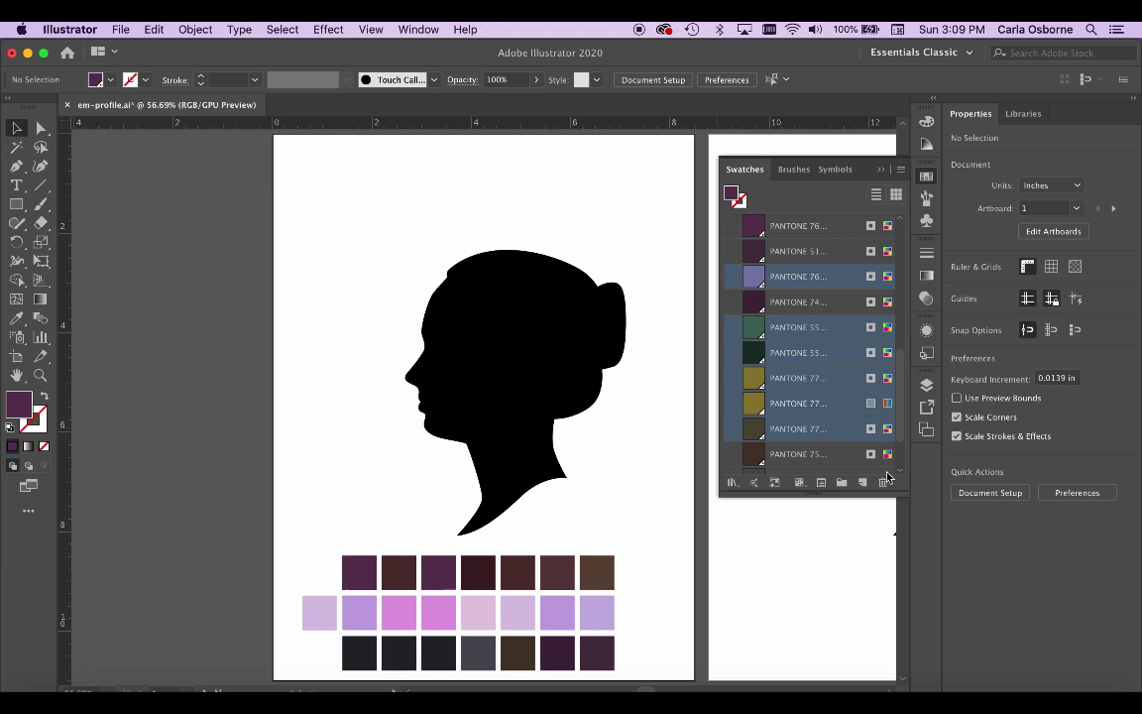
left_click(881, 482)
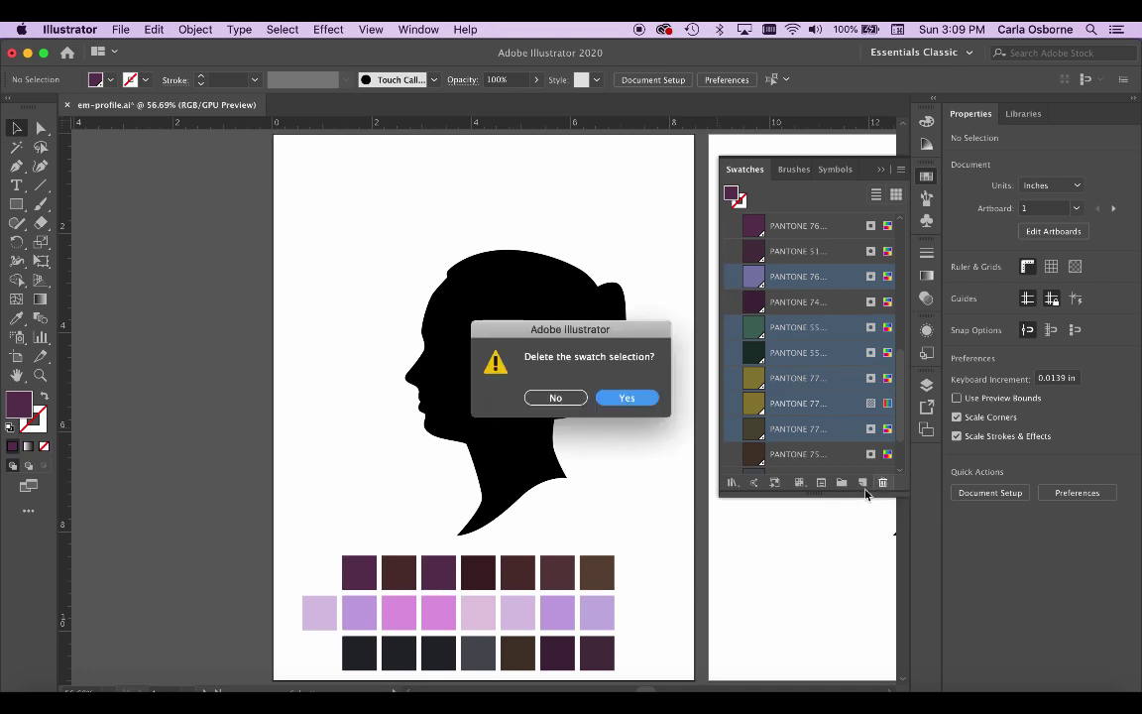
left_click(626, 397)
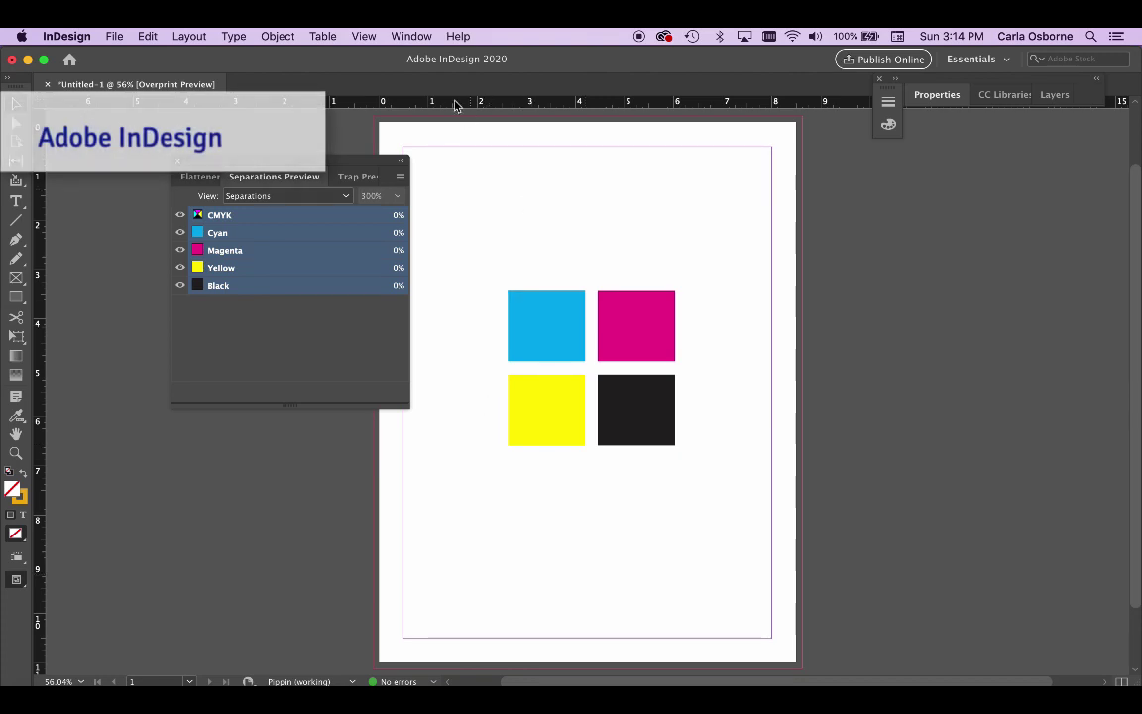
Step: Open InDesign's Swatches panel through Window > Color > Swatches
left_click(411, 34)
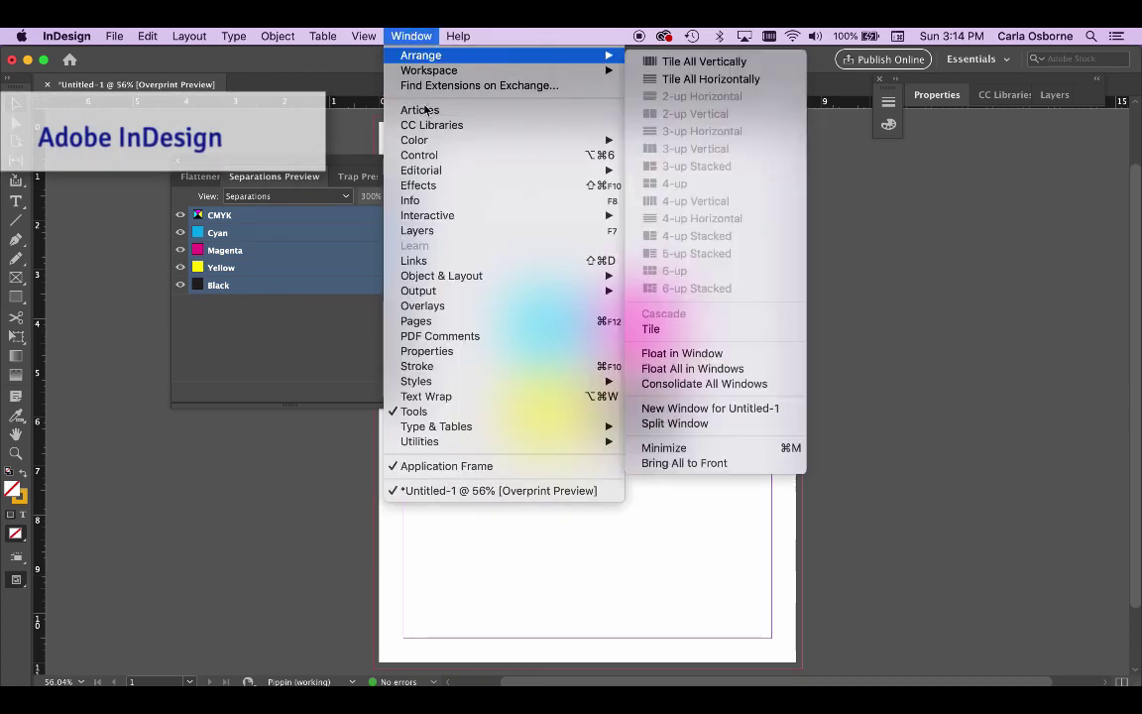
mouse_move(561, 140)
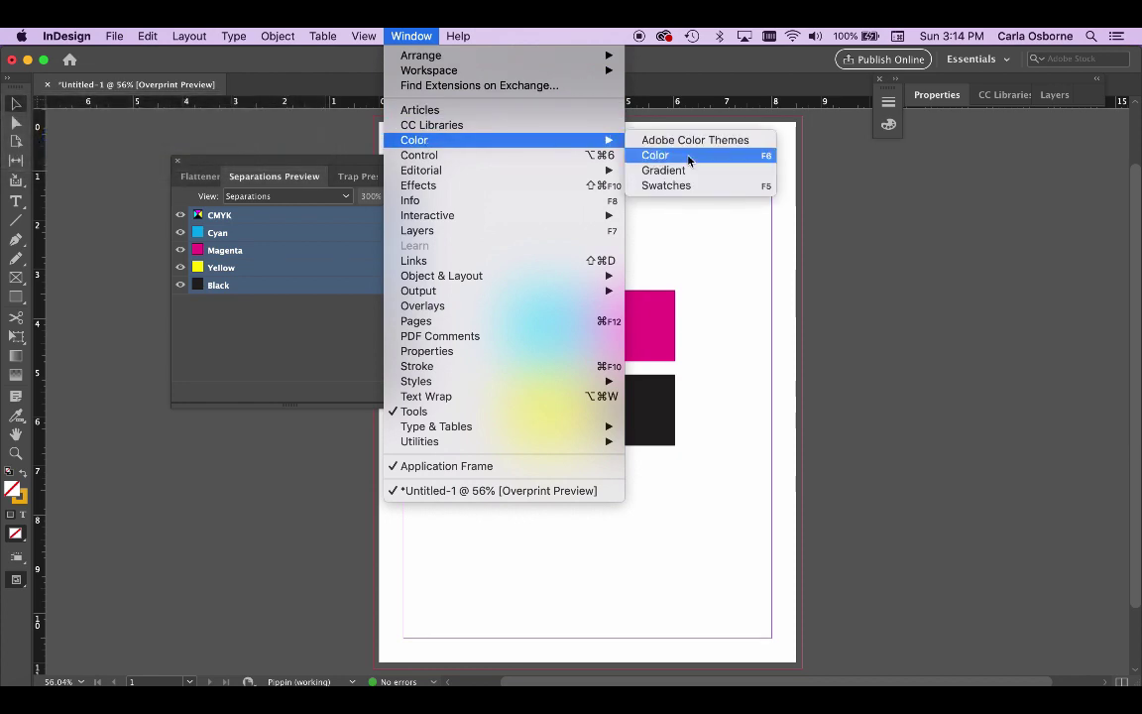
left_click(682, 185)
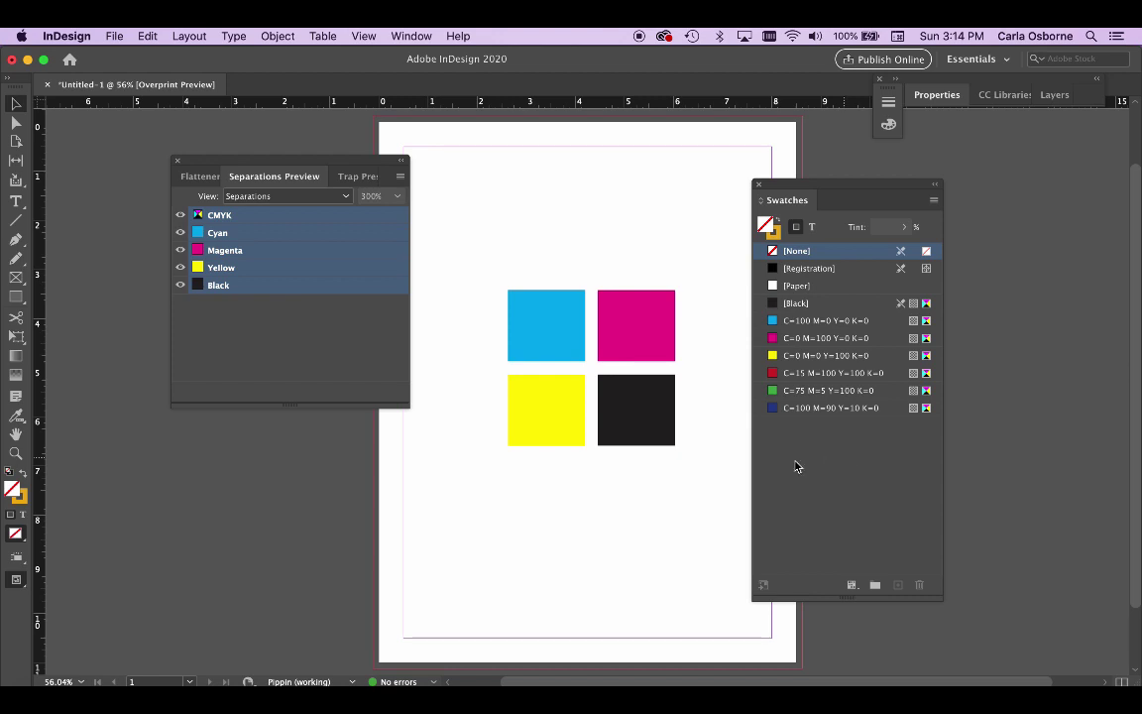
Step: Create a PANTONE 165 C swatch from PANTONE+ Solid Coated, with Name with Color Value unchecked
left_click(933, 204)
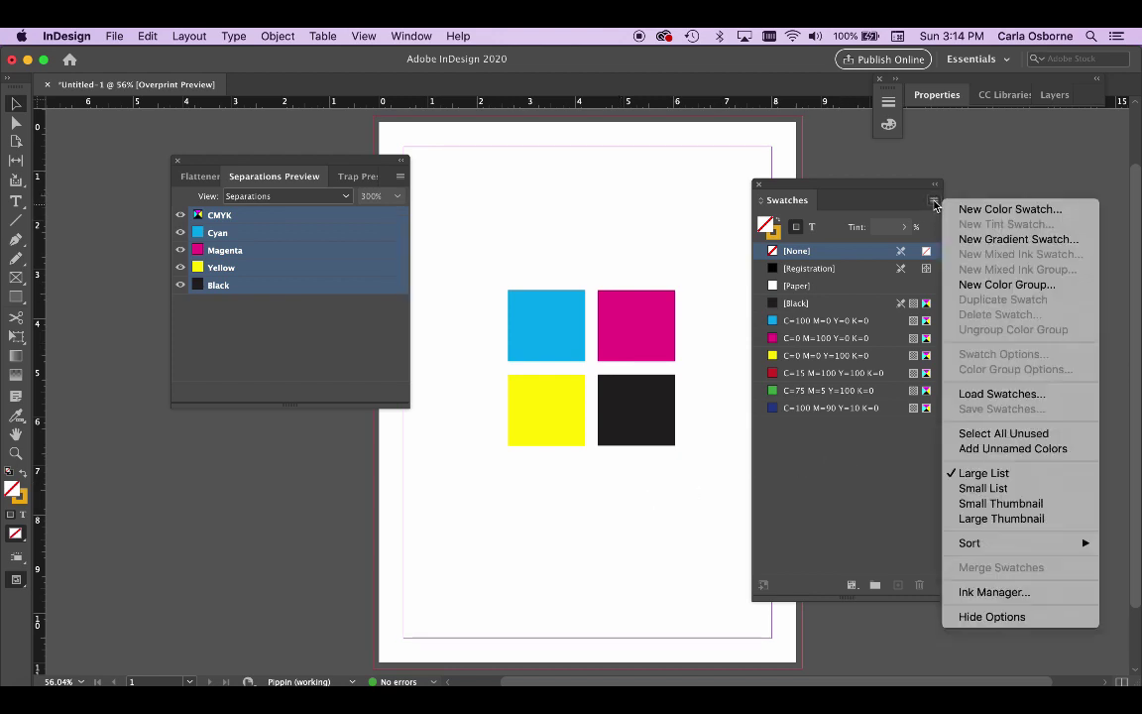
left_click(1010, 210)
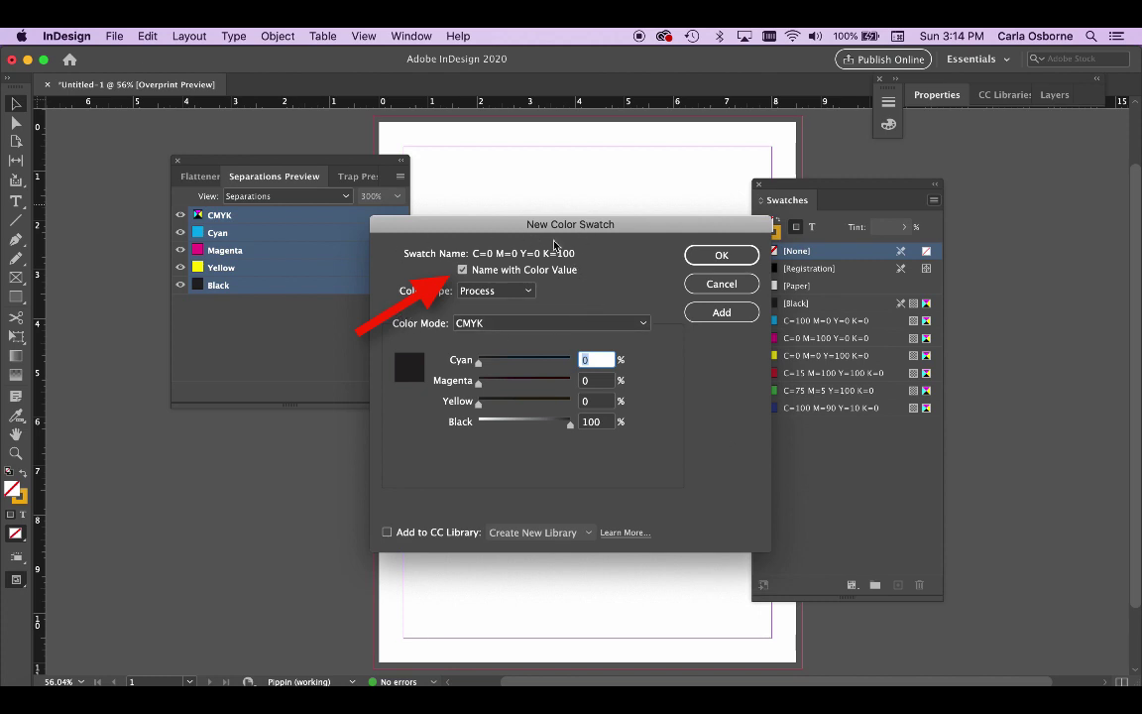
left_click(462, 271)
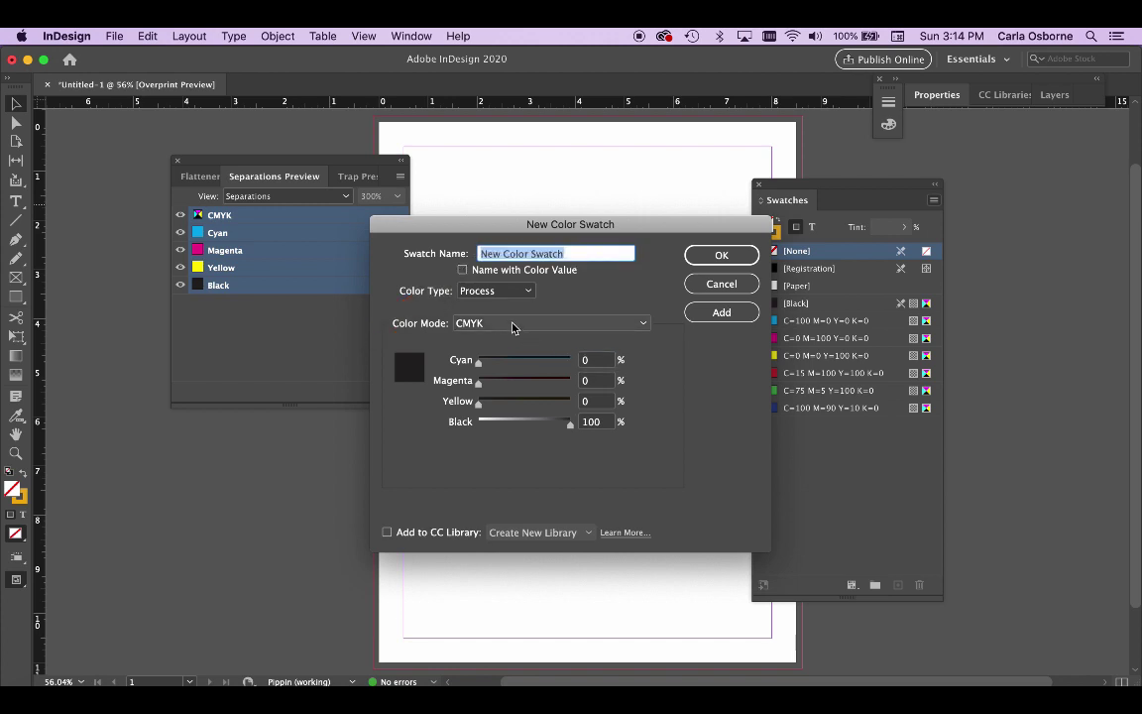
left_click(512, 328)
left_click(535, 425)
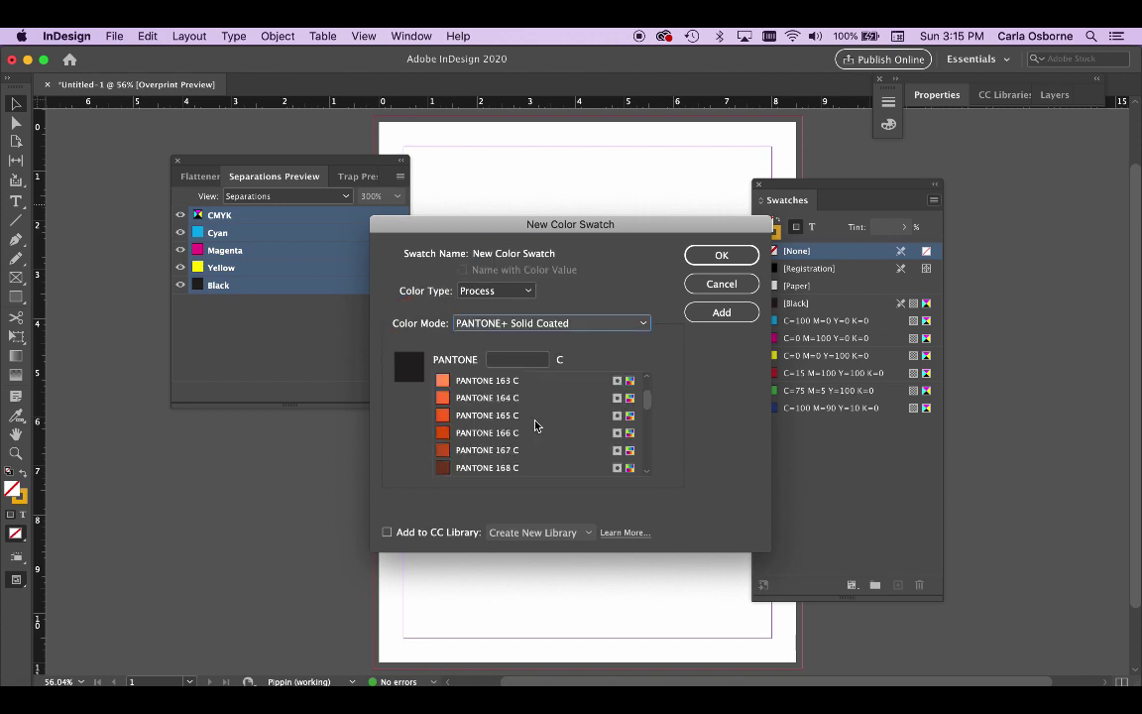
left_click(443, 415)
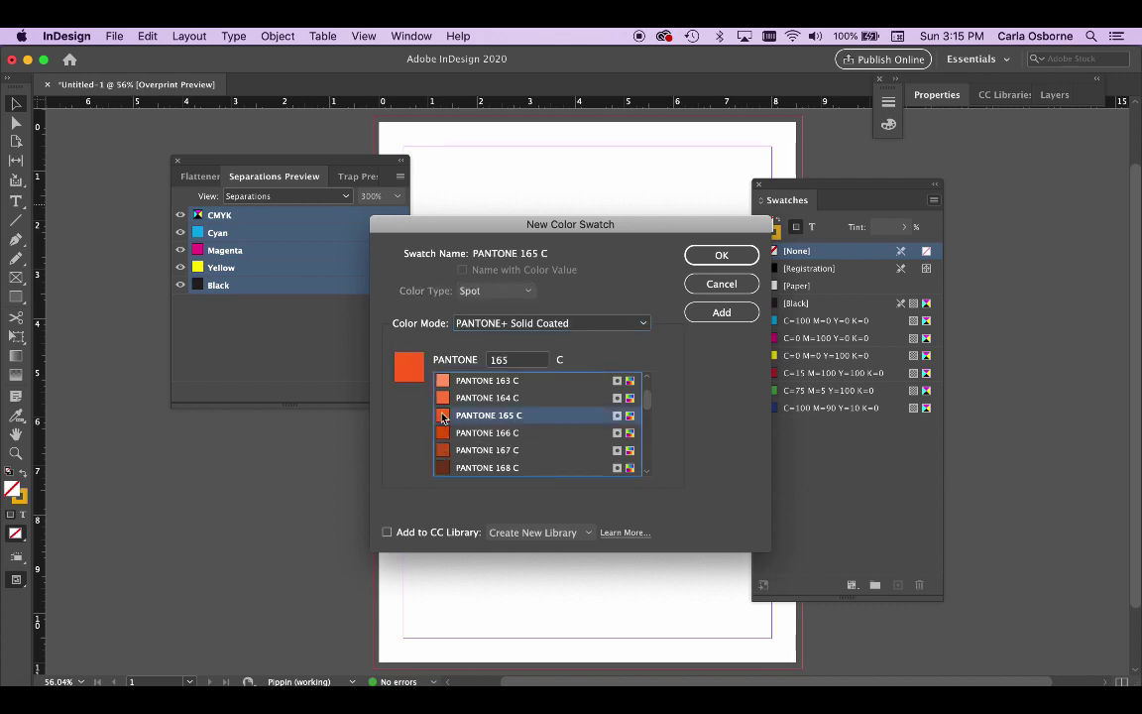
left_click(733, 257)
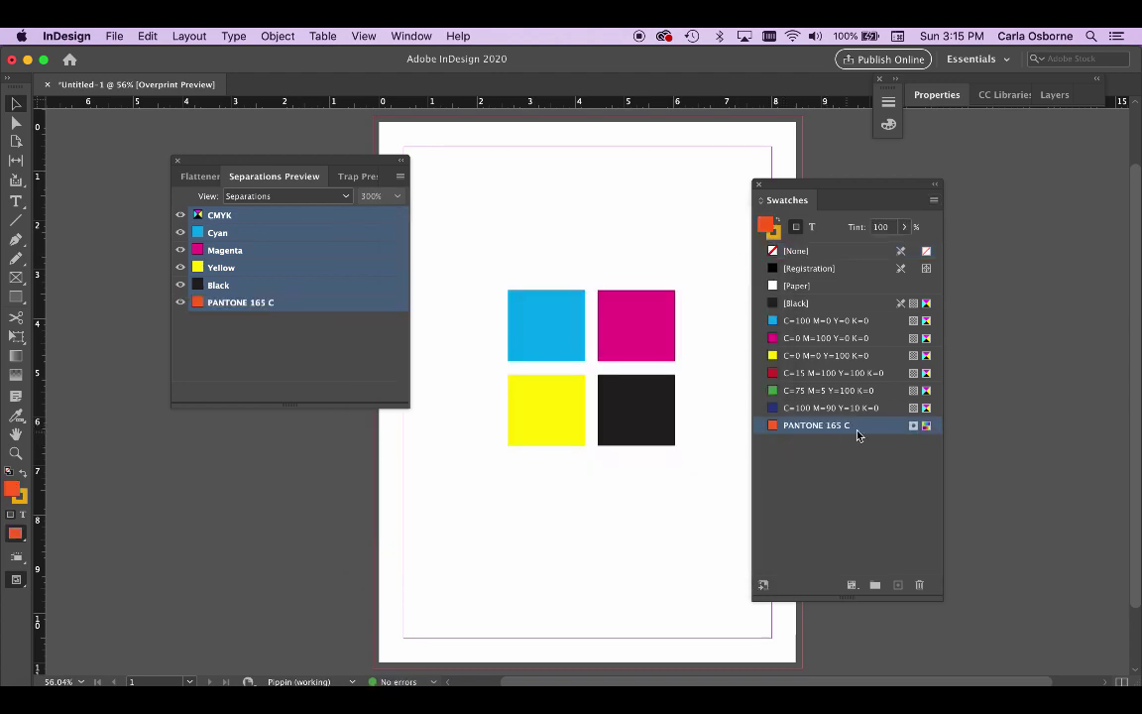
Step: Drag the green PANTONE 350 C square onto the centre of the orange PANTONE 165 C square
mouse_move(550, 422)
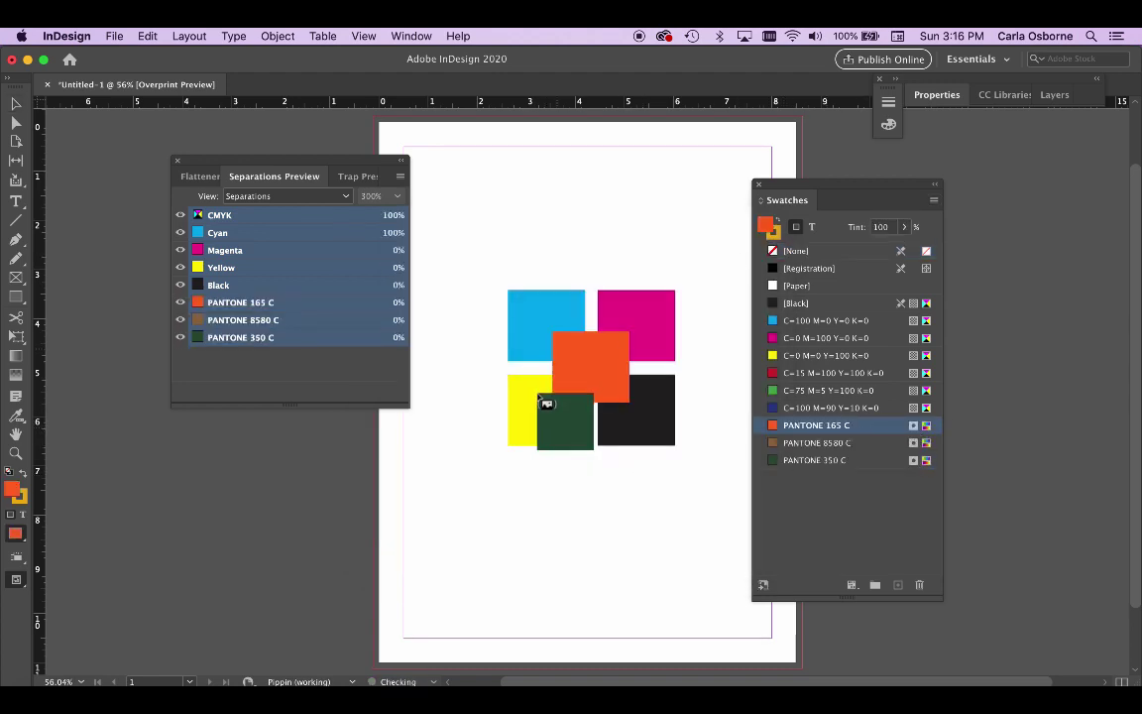
left_click_drag(543, 407, 541, 466)
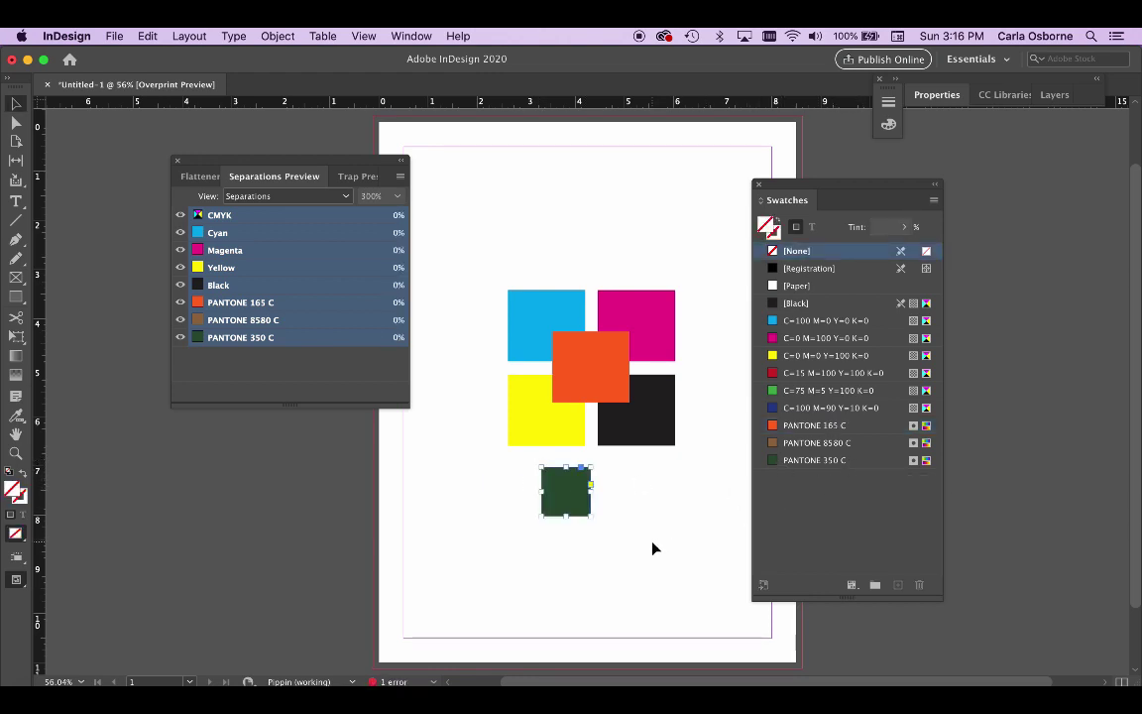
left_click(555, 553)
left_click_drag(574, 502, 600, 380)
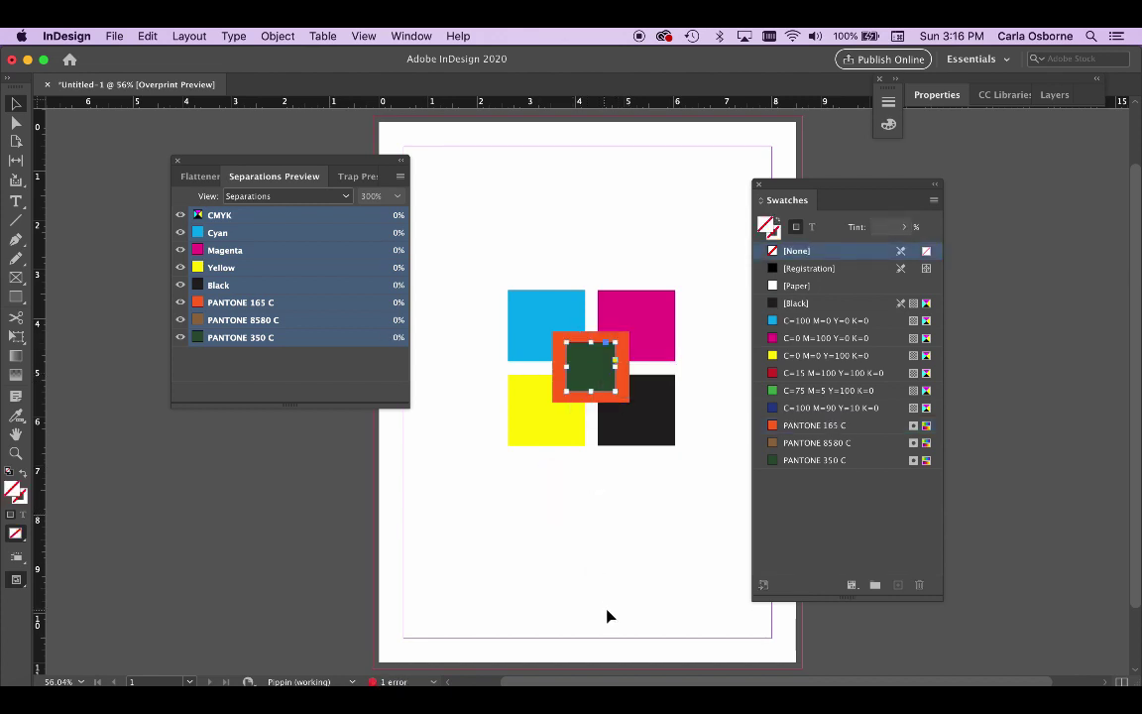
left_click(616, 670)
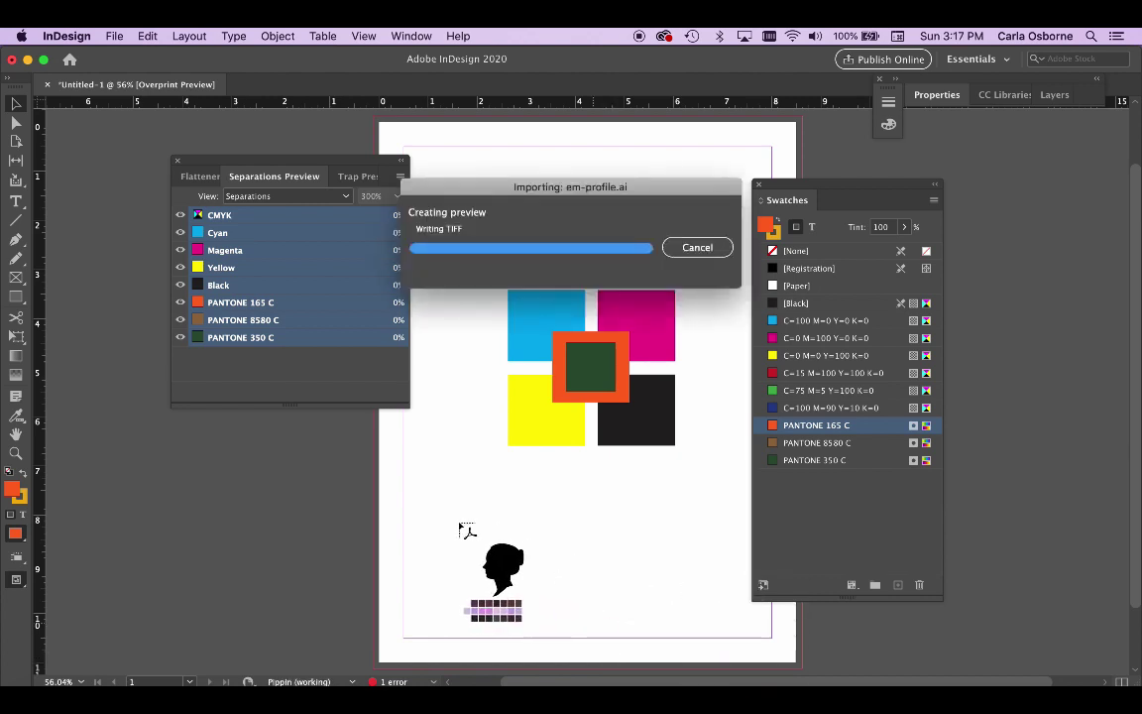
Step: Place em-profile.ai in a frame at lower left and hide the CMYK plates in Separations Preview
left_click_drag(414, 472, 590, 640)
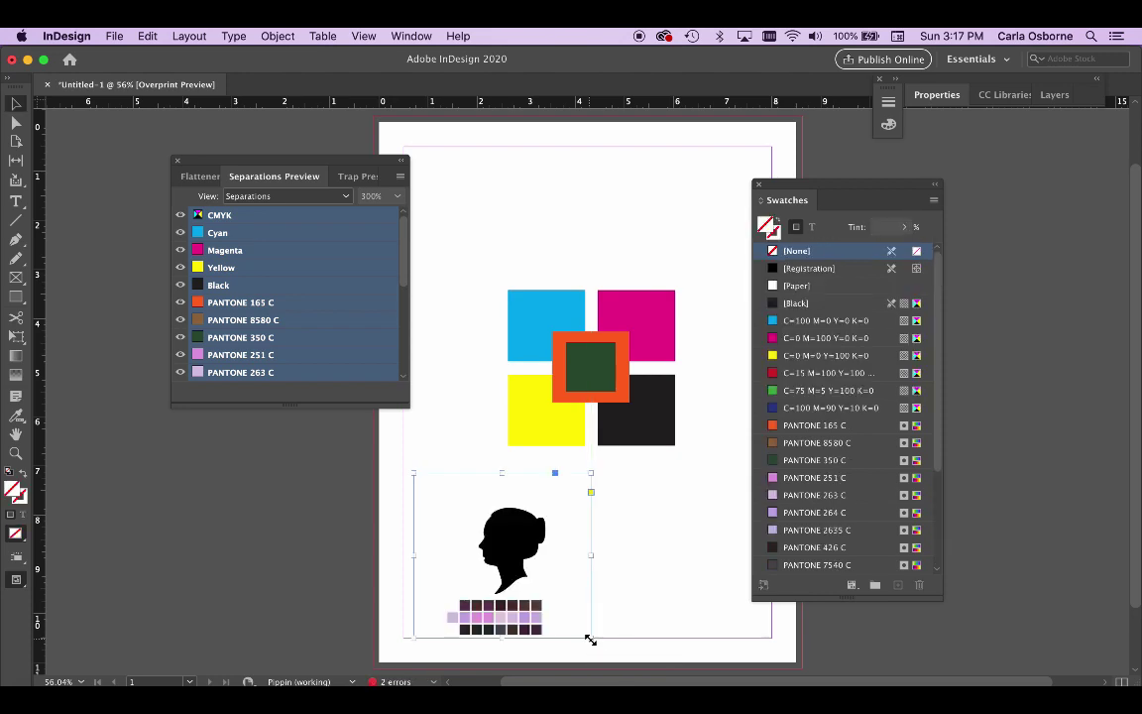
left_click(665, 576)
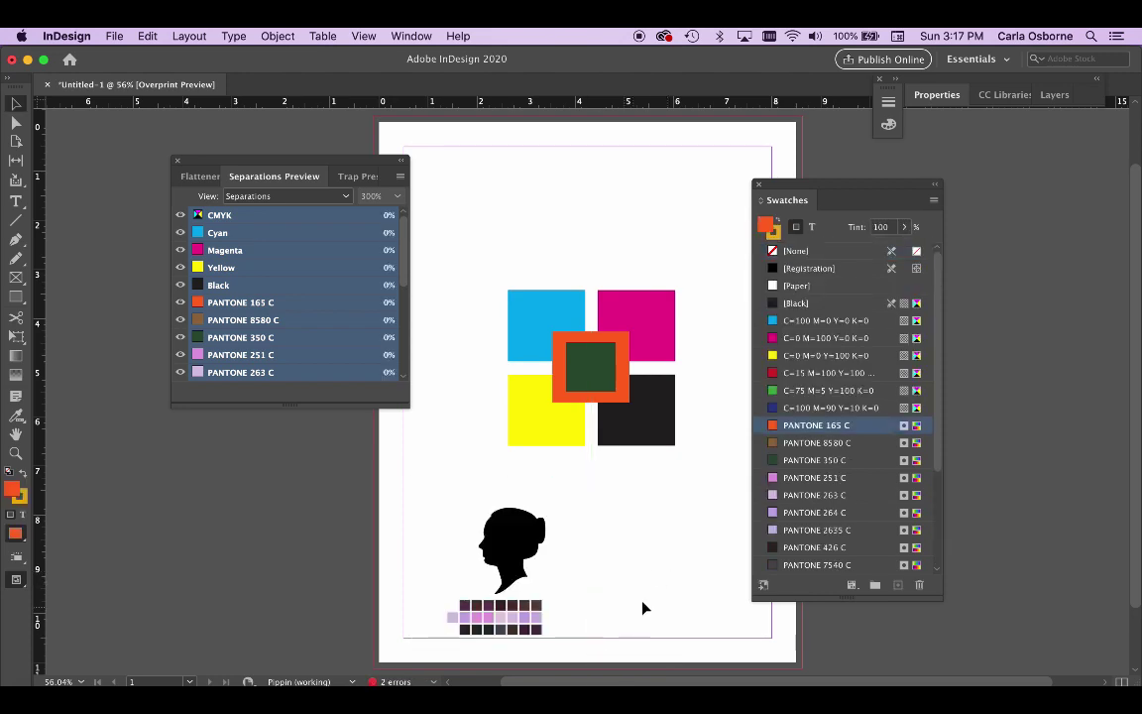
scroll(855, 513, "down", 3)
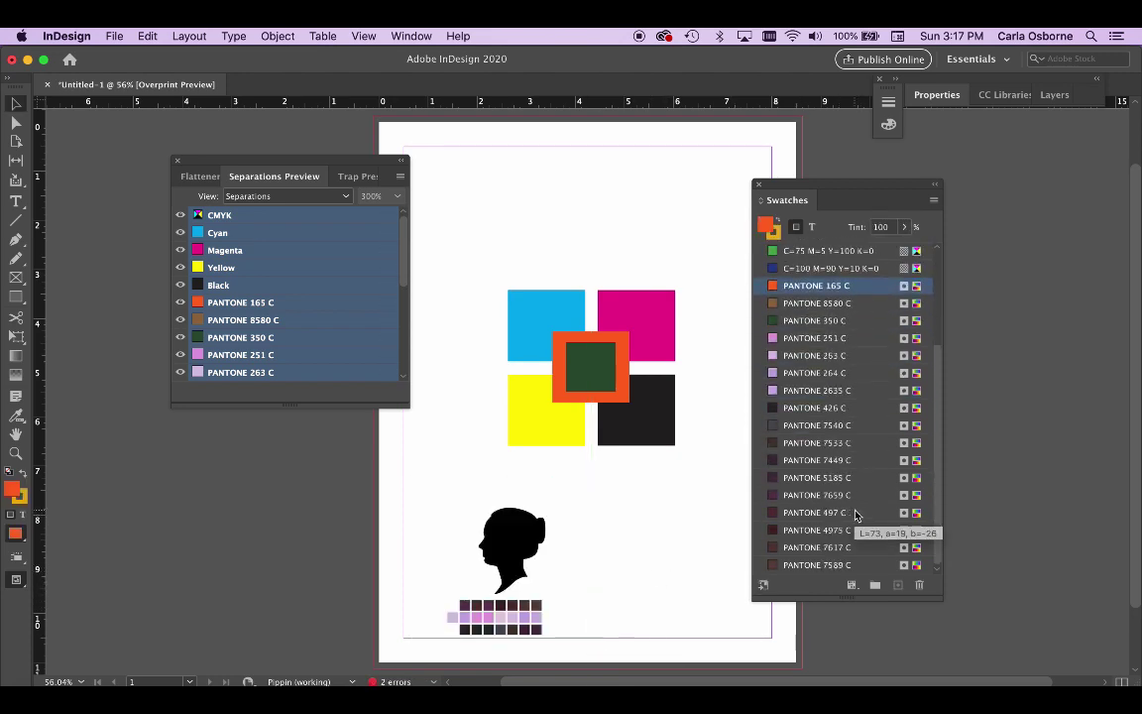
scroll(836, 399, "up", 3)
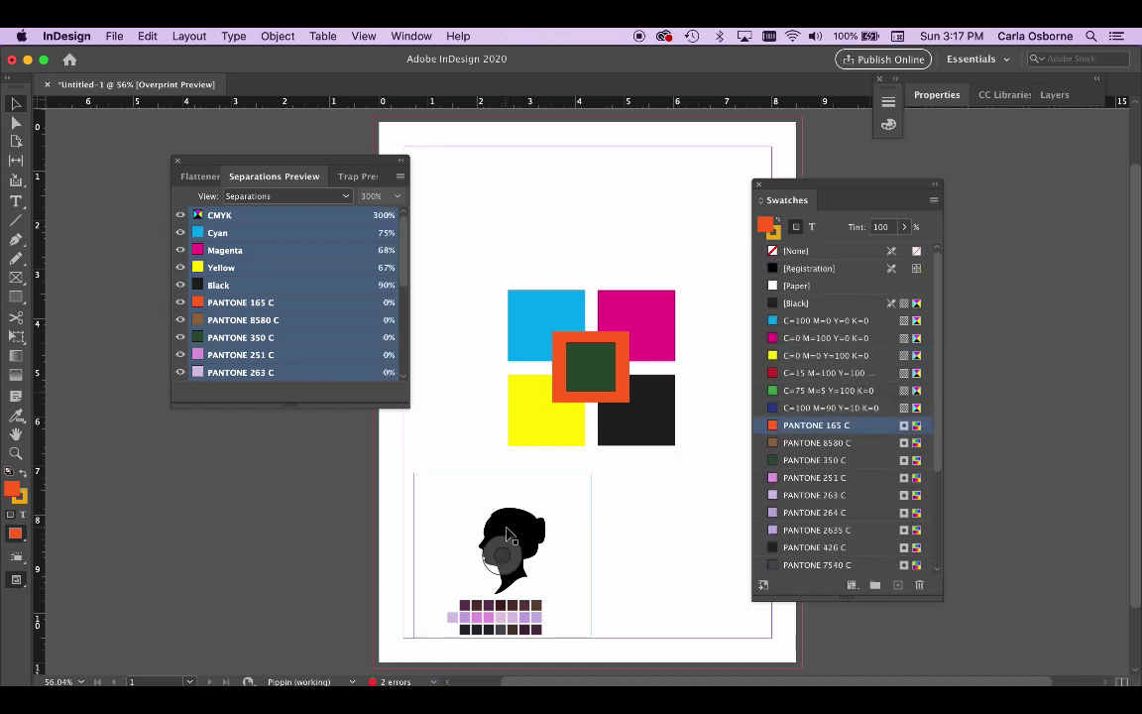
left_click(508, 535)
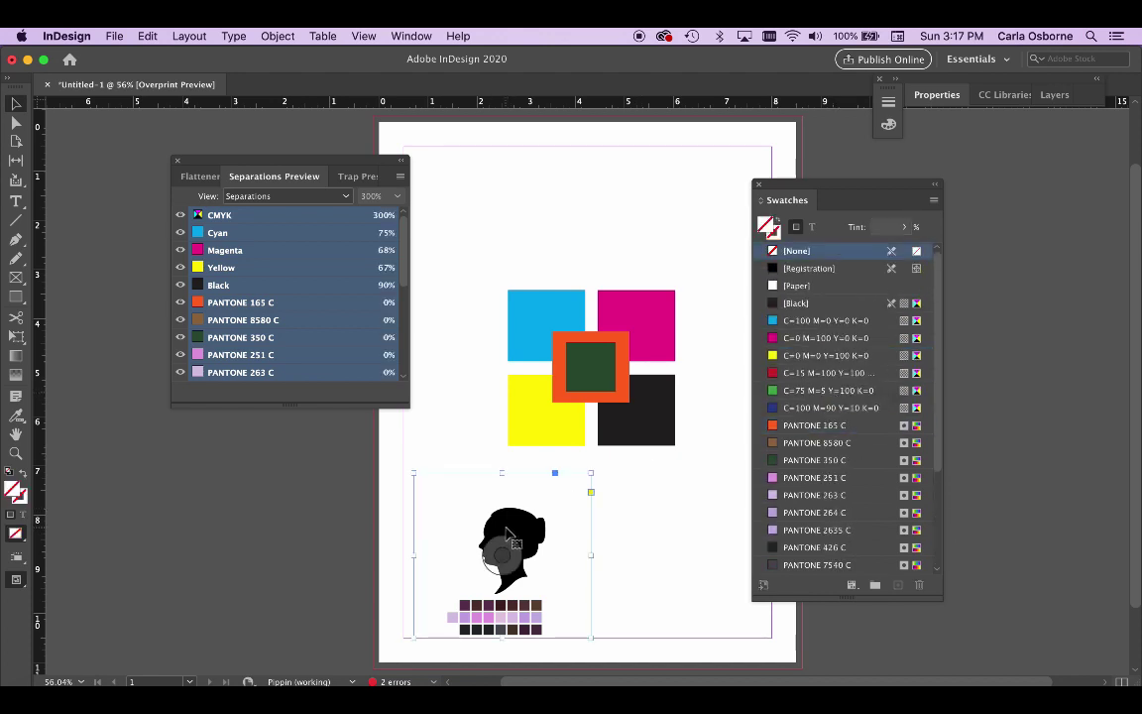
left_click(180, 215)
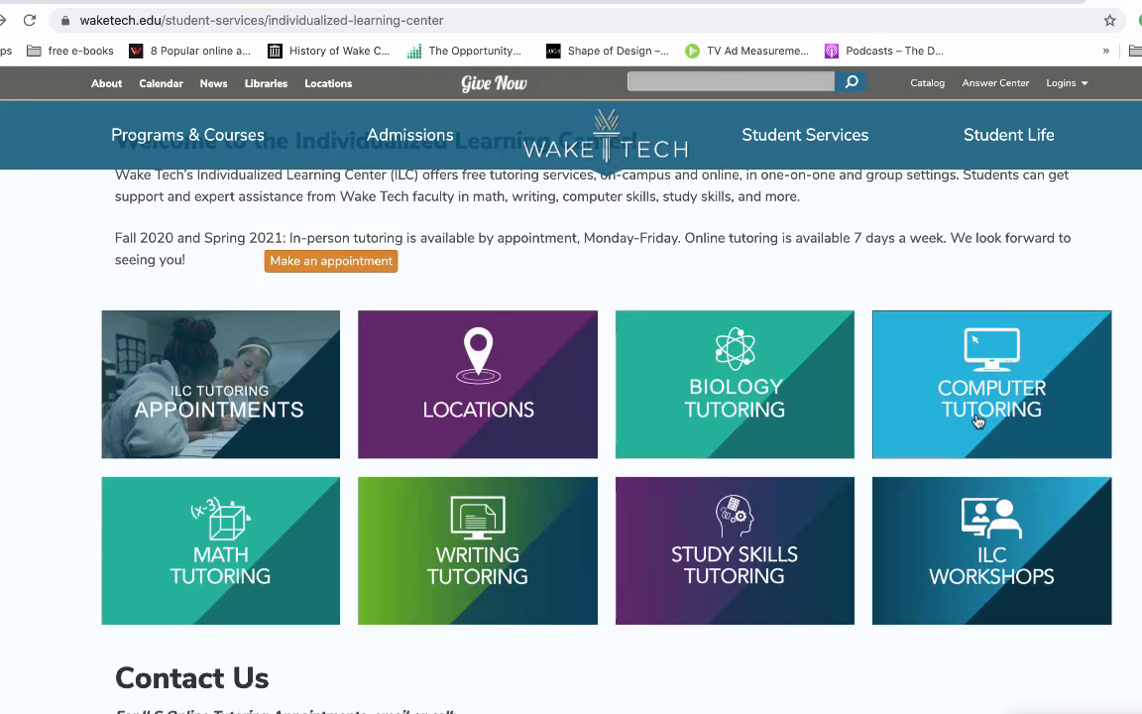
Step: Open the Computer Tutoring page and scroll through its tutoring options
left_click(922, 406)
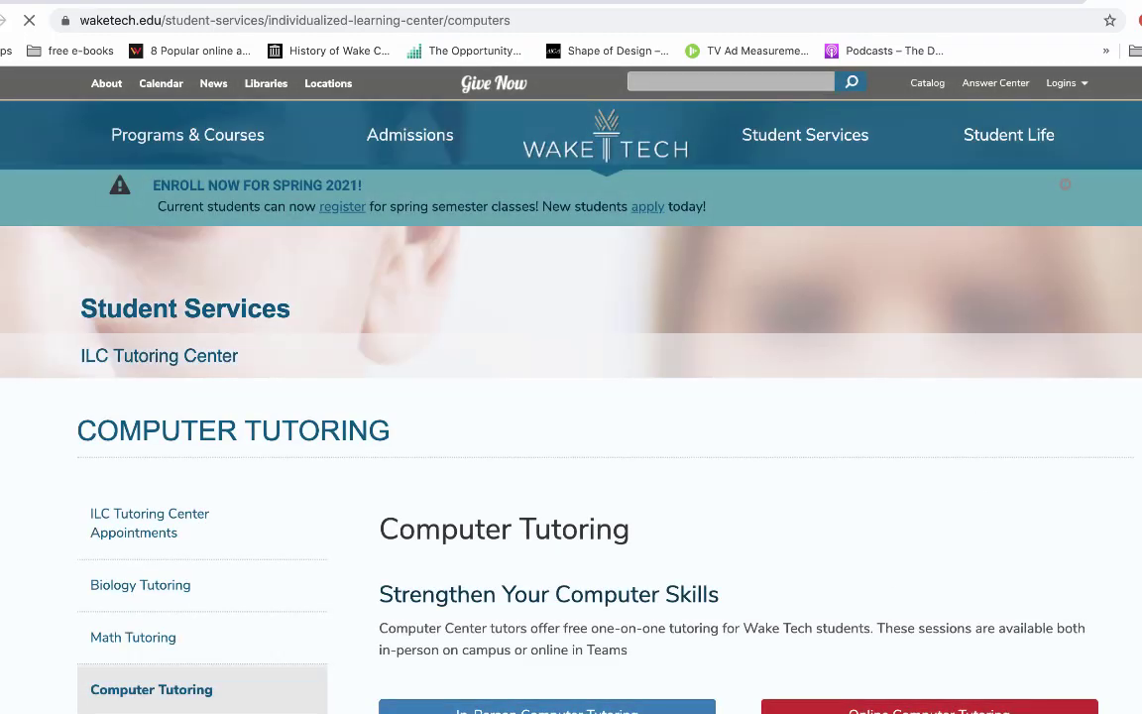
scroll(337, 646, "down", 5)
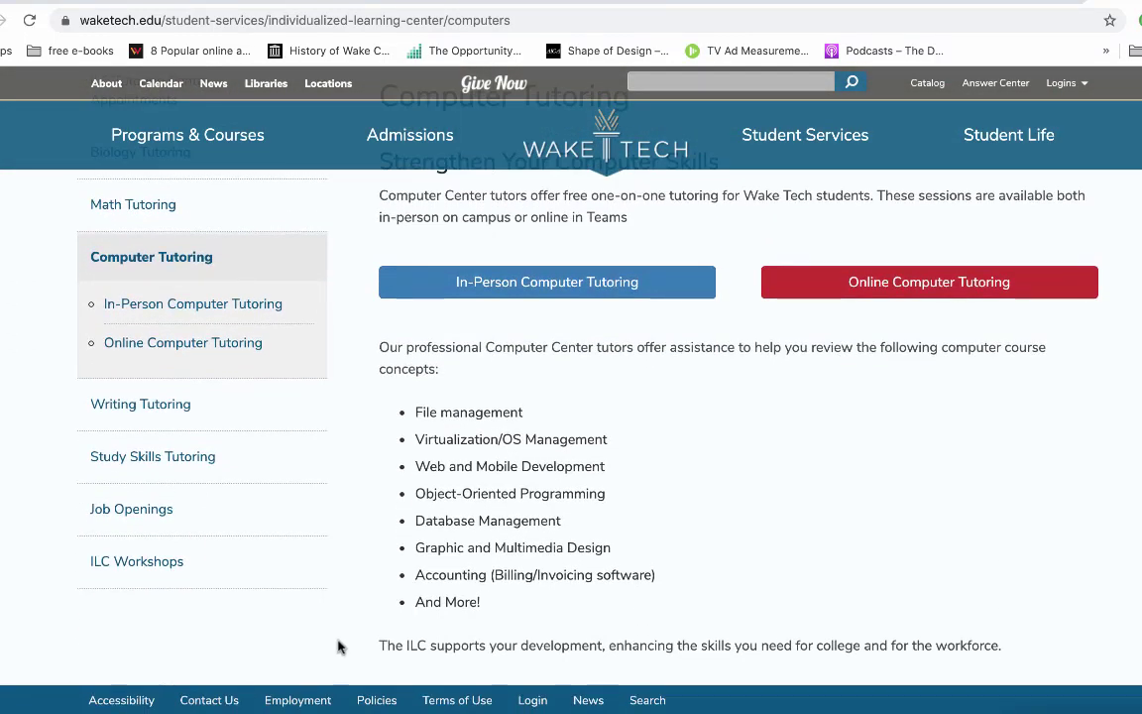